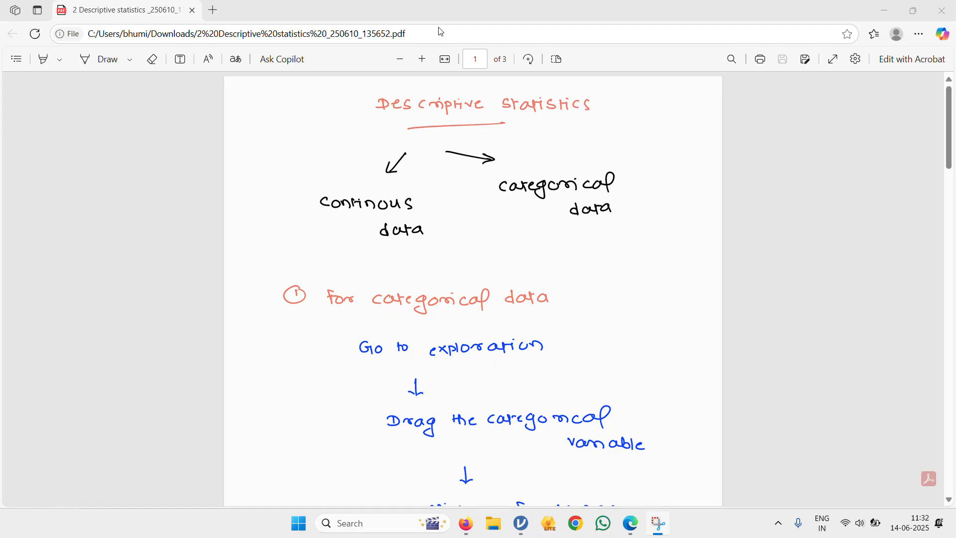
- Read the notes on descriptive statistics for categorical data, including the frequency table workflow
scroll(463, 170, "down", 1)
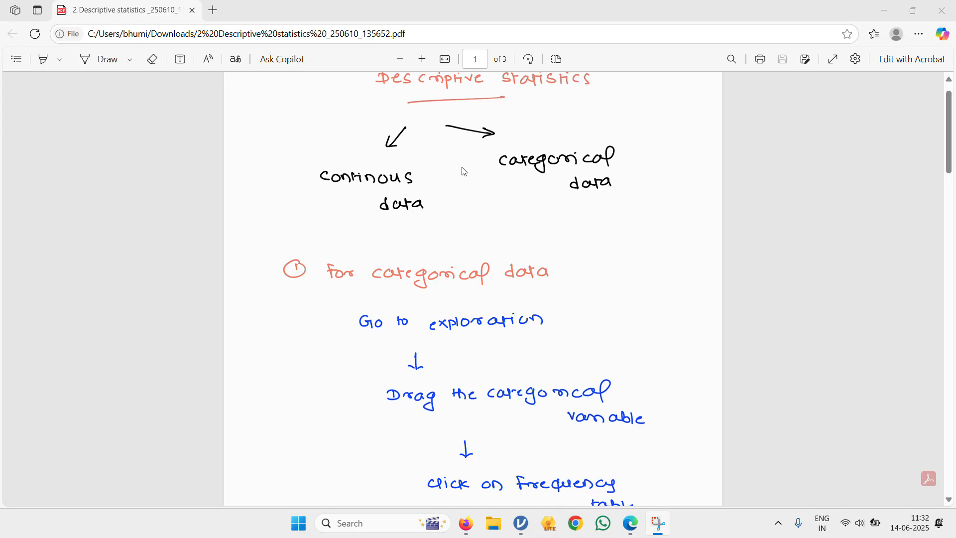
scroll(464, 171, "up", 1)
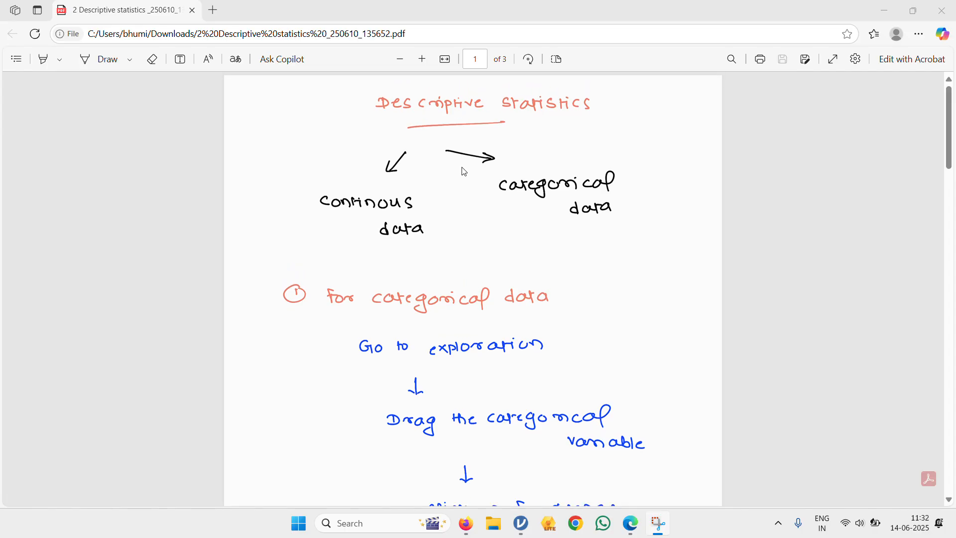
scroll(464, 171, "down", 1)
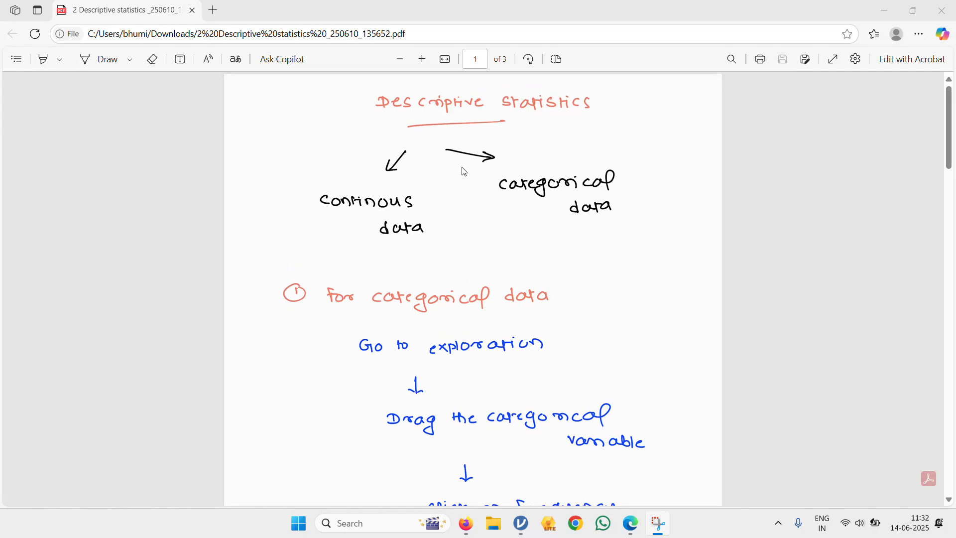
scroll(464, 172, "down", 3)
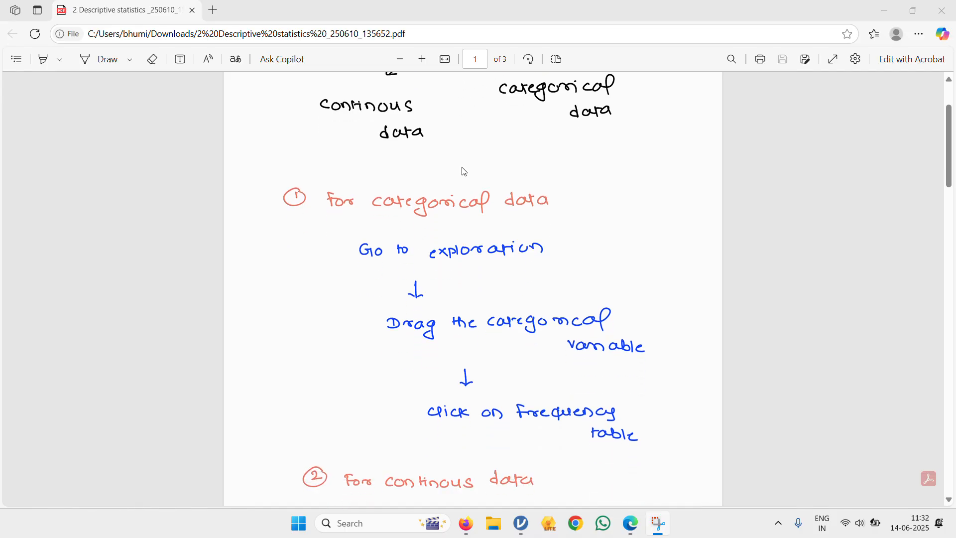
scroll(464, 171, "down", 1)
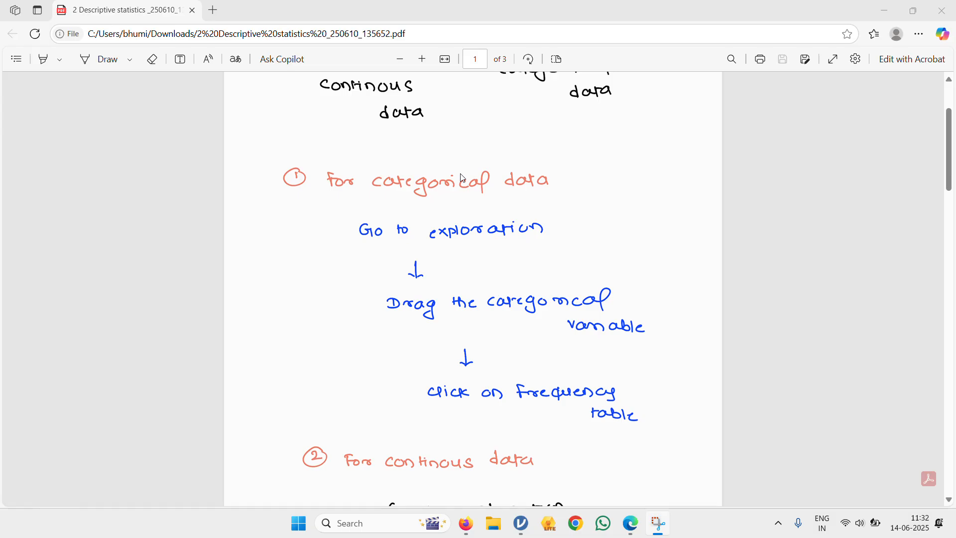
scroll(452, 229, "down", 2)
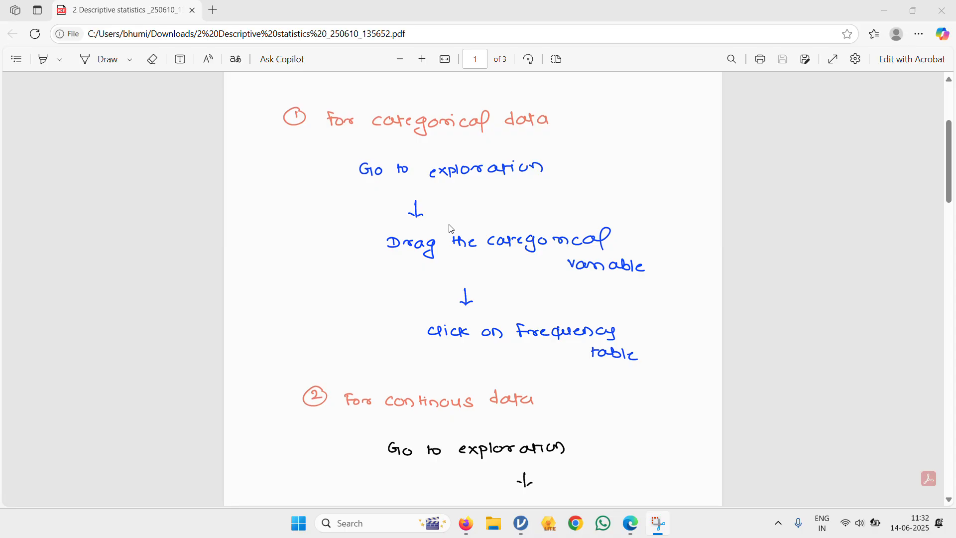
- Review the notes on continuous data, comparing the Shapiro-Wilk and Q-Q plot branches by sample size, and return to the beginning
scroll(451, 229, "down", 5)
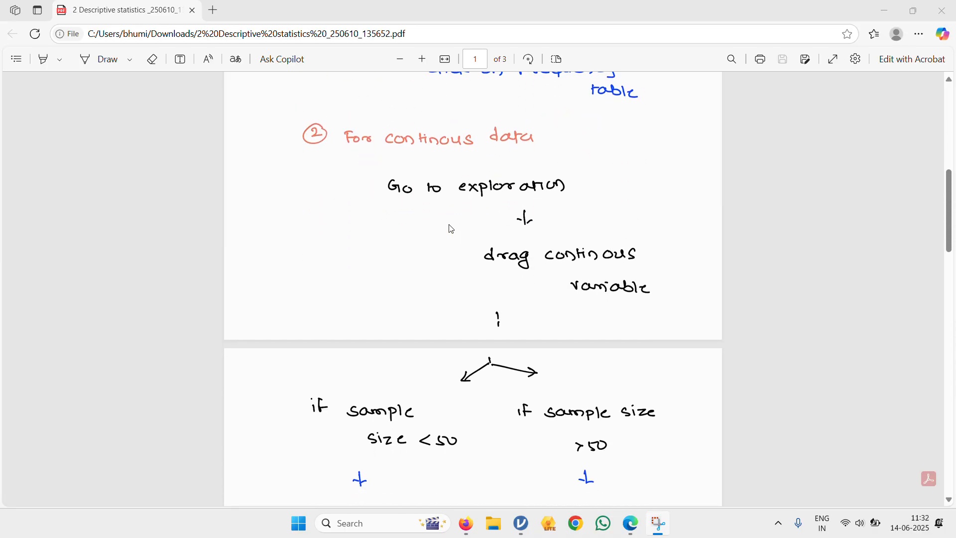
scroll(452, 229, "down", 1)
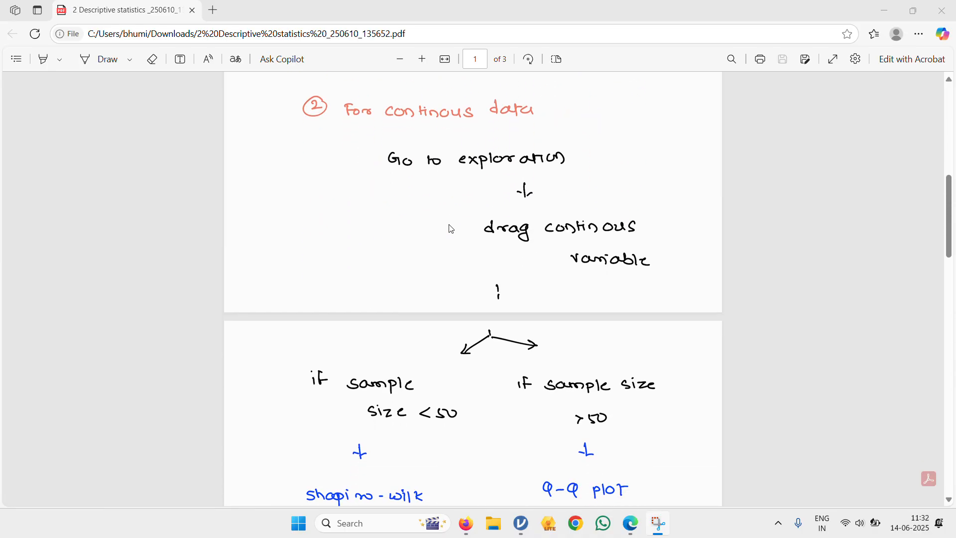
scroll(452, 229, "down", 2)
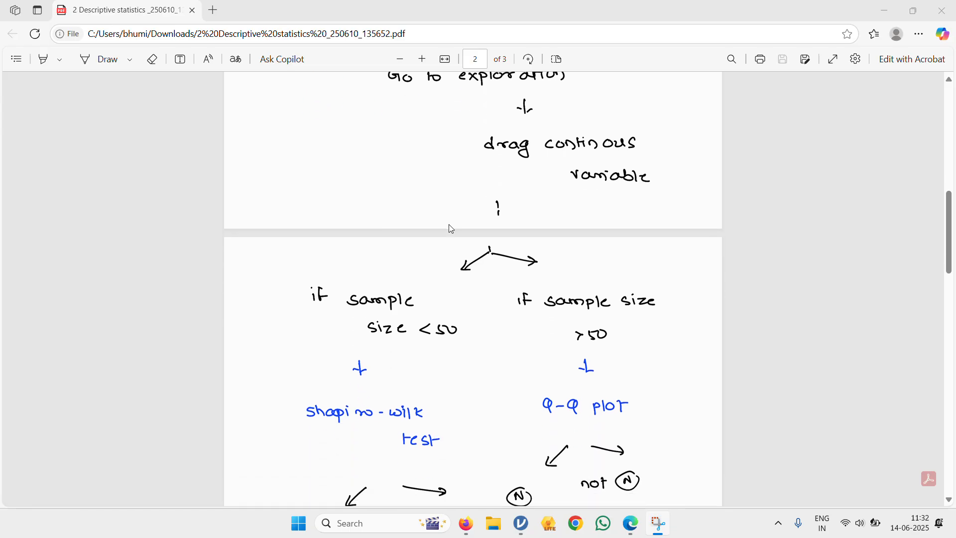
scroll(452, 230, "down", 2)
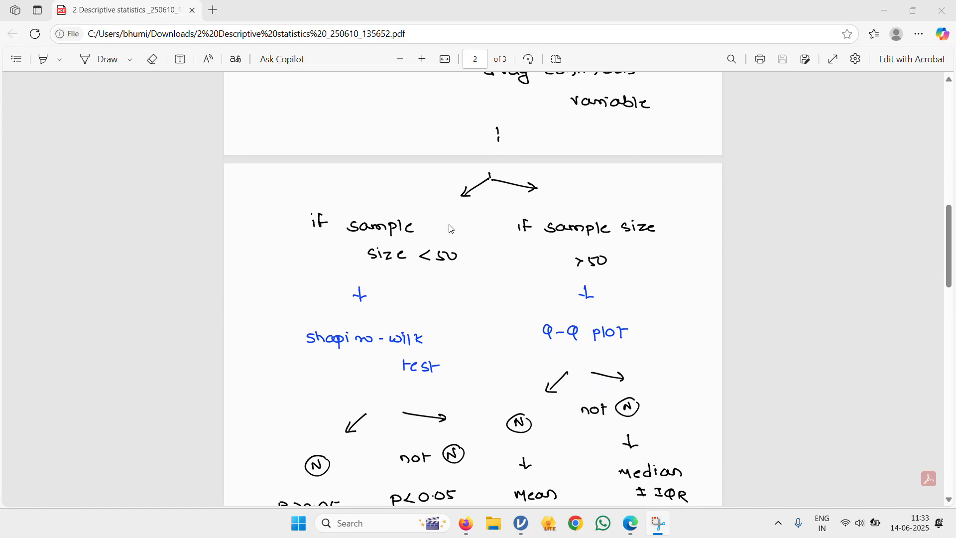
scroll(371, 322, "down", 2)
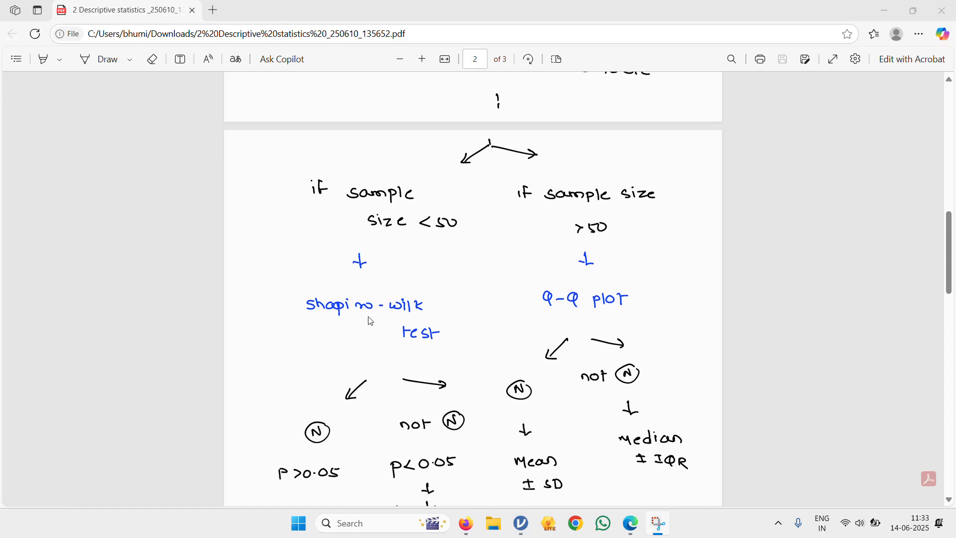
scroll(371, 321, "down", 1)
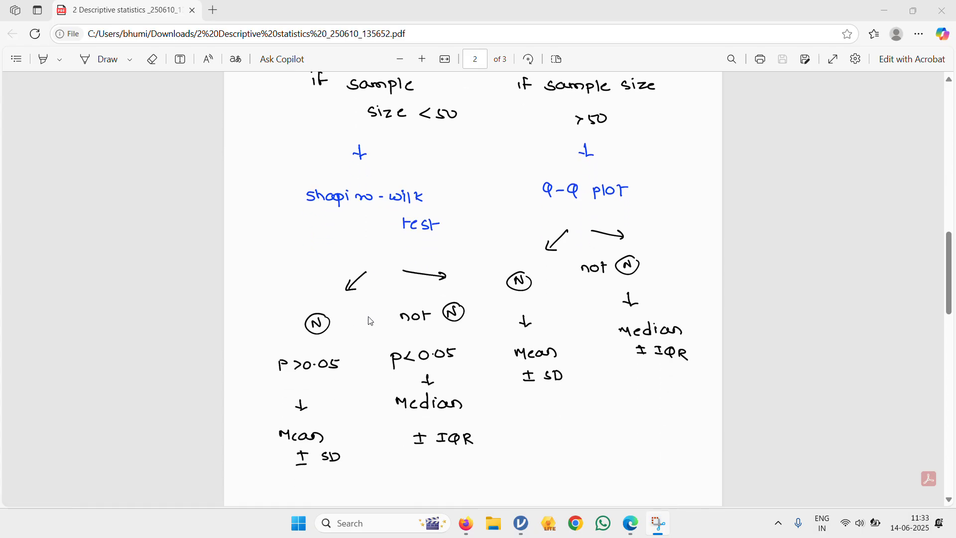
scroll(371, 321, "down", 1)
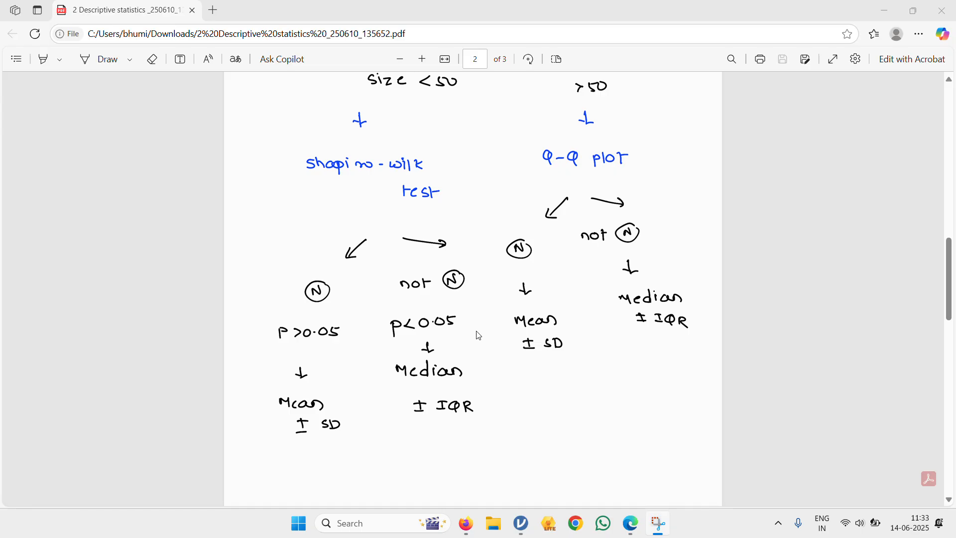
scroll(523, 330, "up", 3)
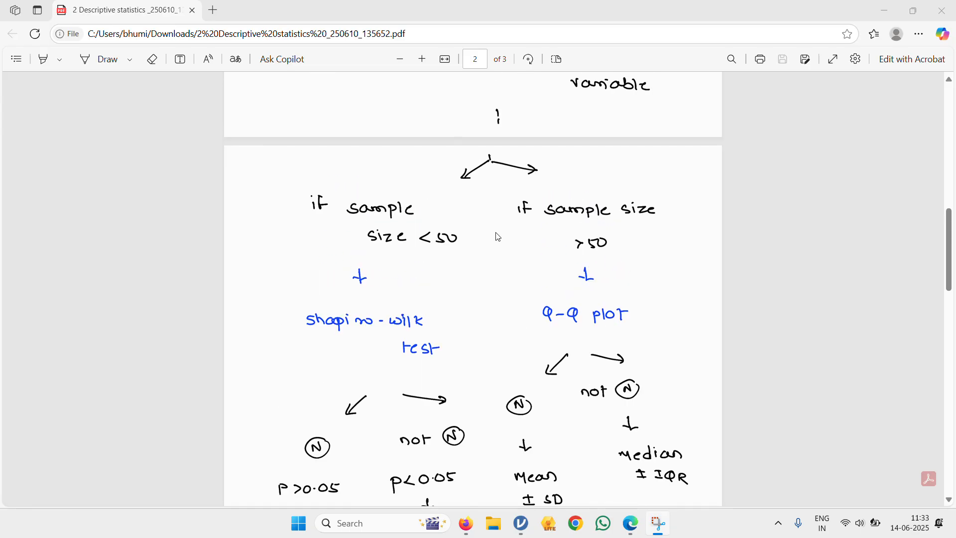
scroll(592, 258, "down", 2)
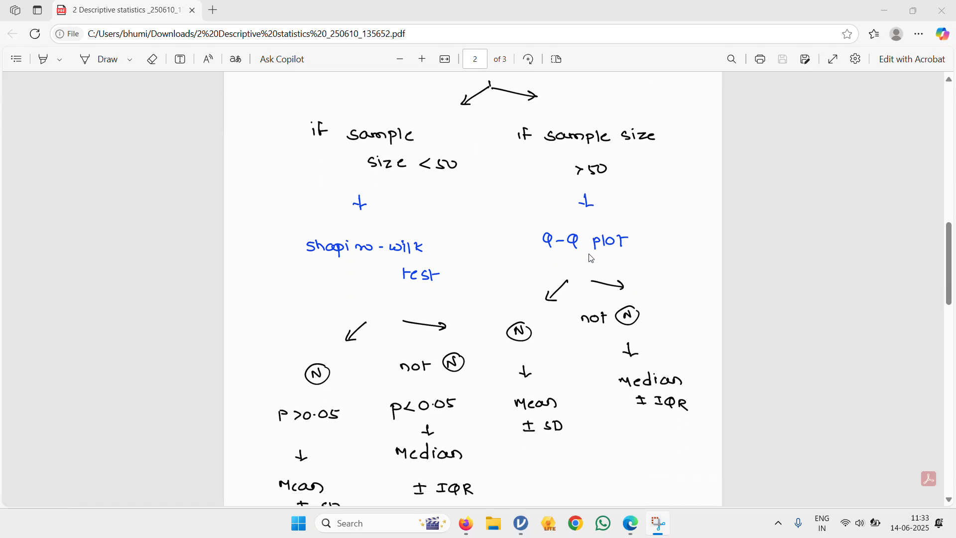
scroll(592, 258, "down", 1)
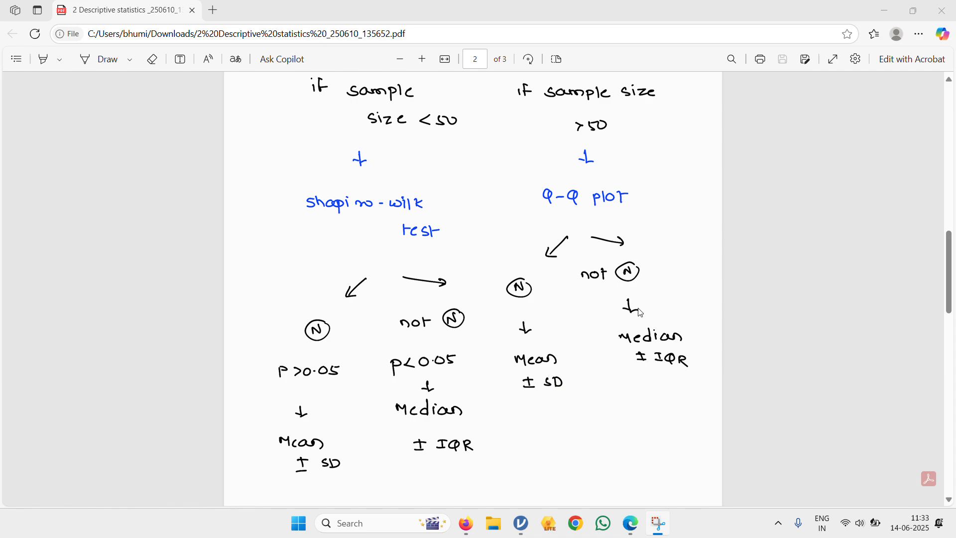
scroll(633, 311, "up", 1)
scroll(633, 312, "up", 10)
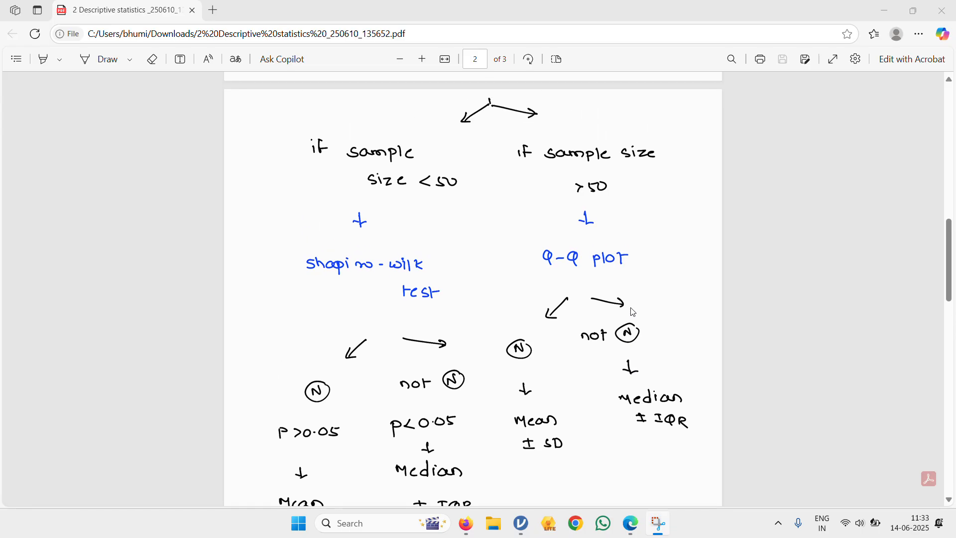
scroll(633, 312, "up", 1)
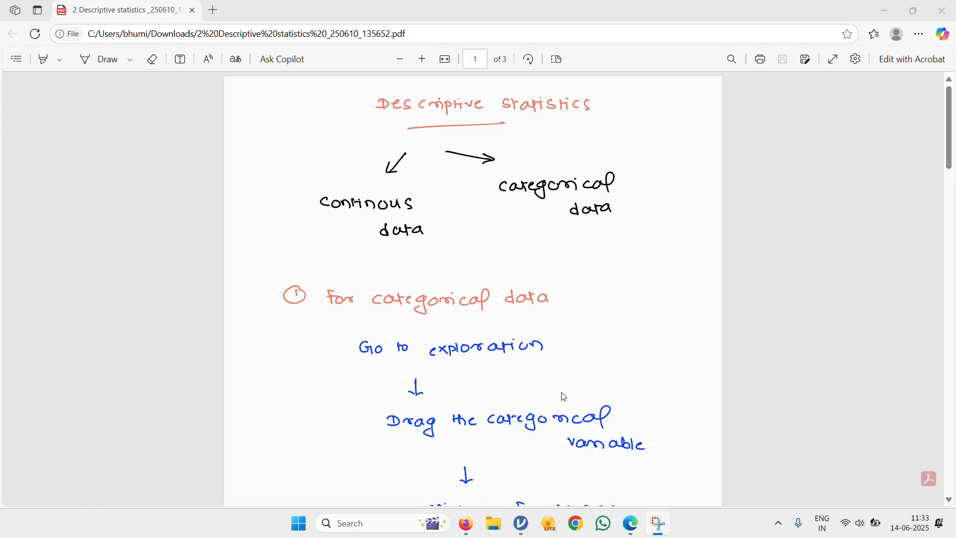
- Switch to jamovi and open the recent dataset Dummy_Jamovi_Dataset.csv
left_click(516, 531)
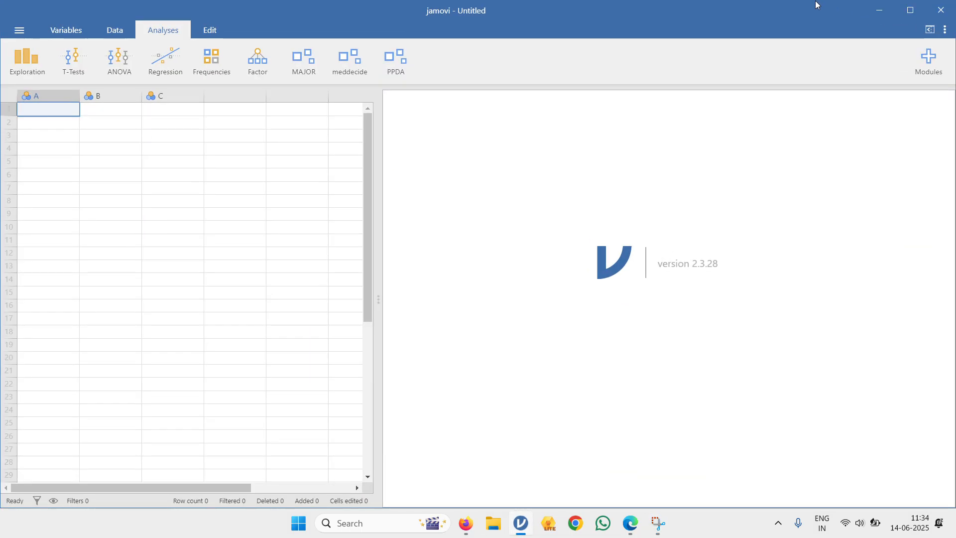
left_click(890, 9)
left_click(522, 533)
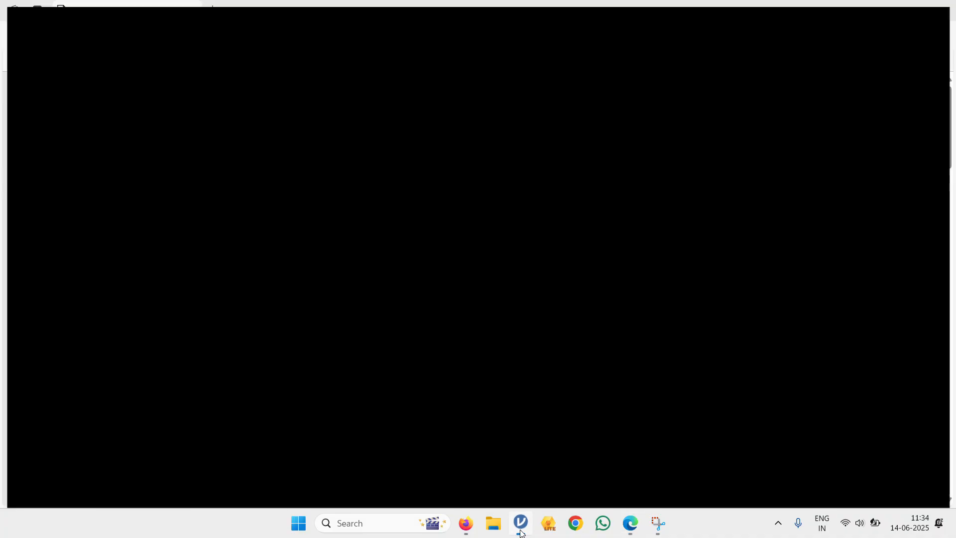
left_click(20, 32)
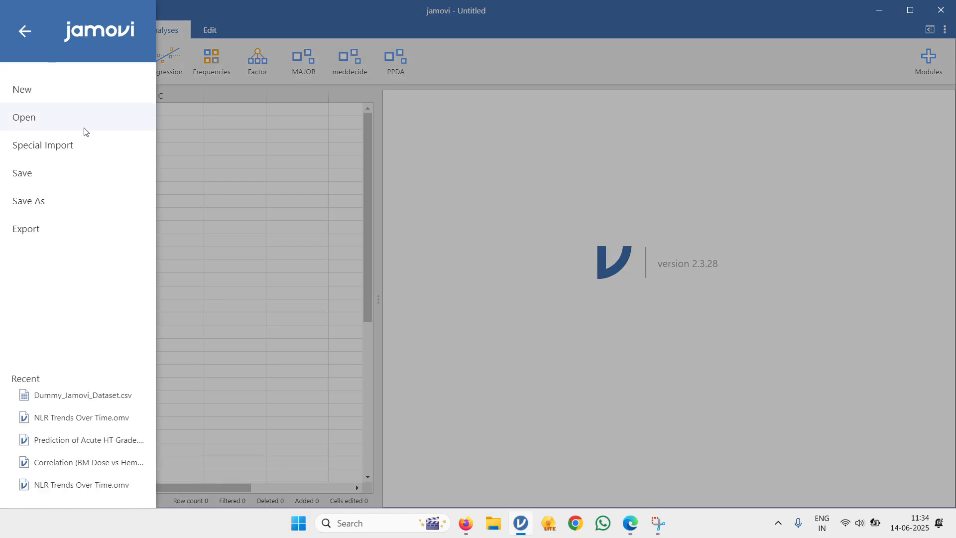
left_click(72, 396)
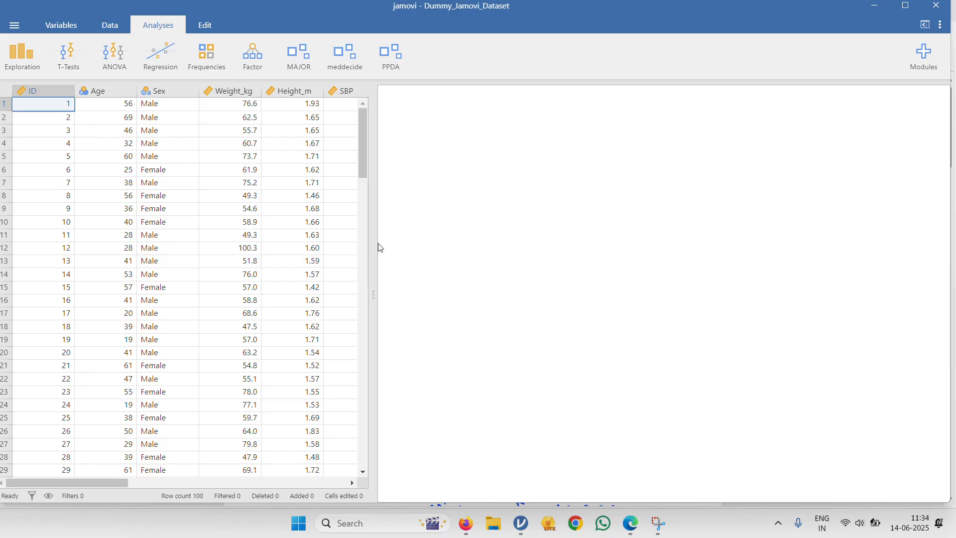
mouse_move(375, 243)
left_mouse_down()
mouse_move(432, 245)
mouse_move(383, 249)
left_mouse_up()
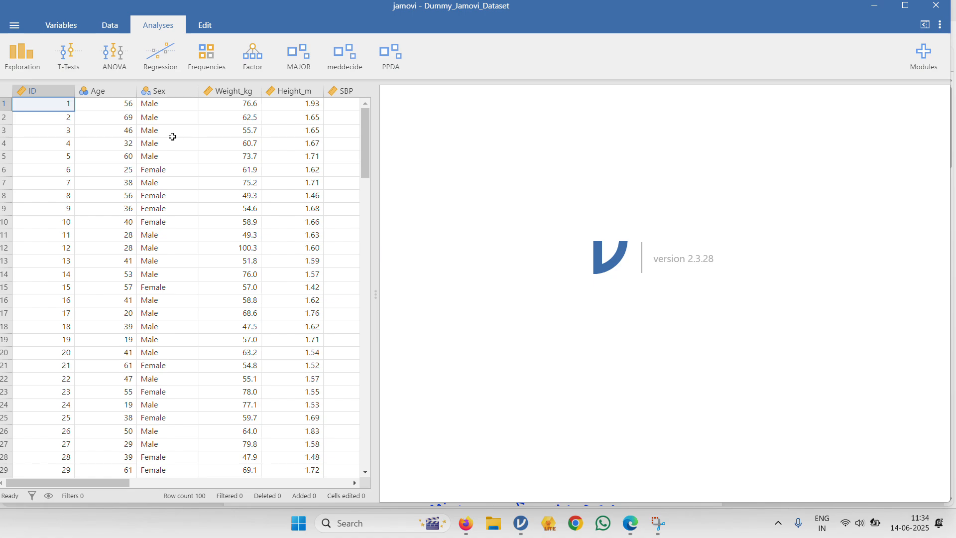
- Create a Descriptives analysis and add the categorical variable Sex to its analysed variables
left_click(27, 68)
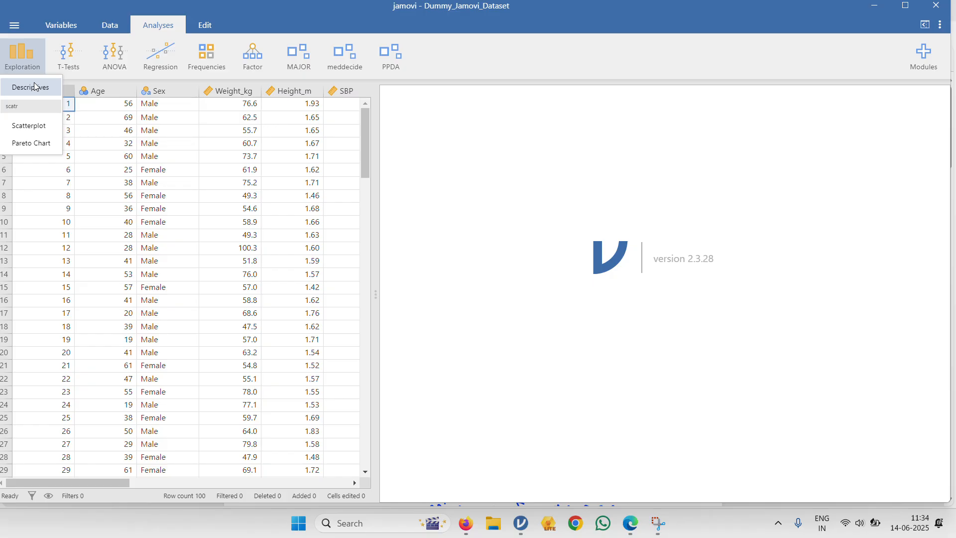
left_click(34, 86)
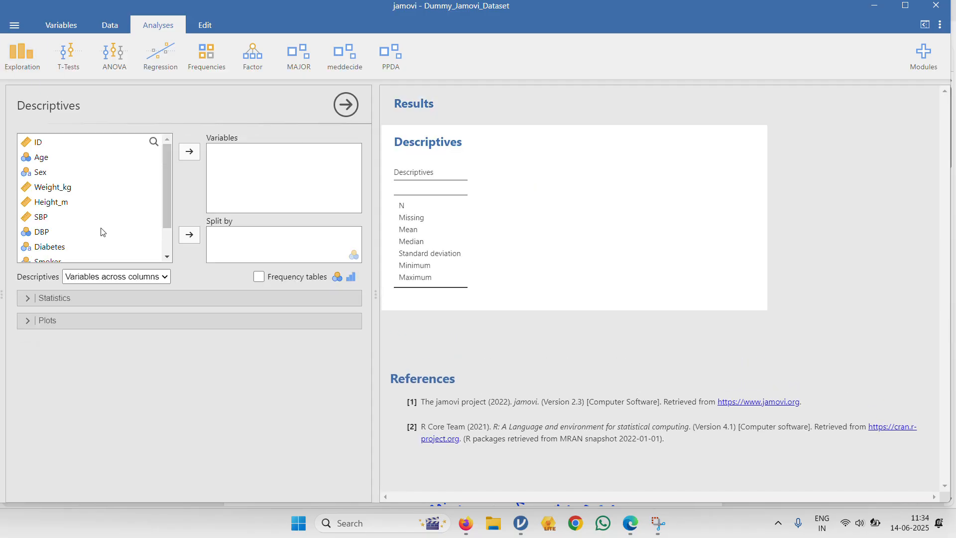
scroll(101, 231, "down", 2)
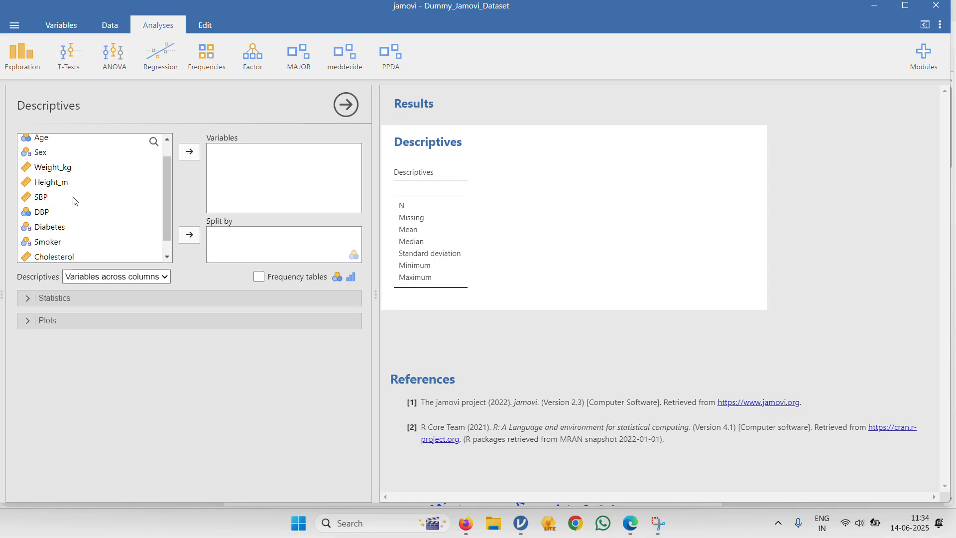
scroll(75, 202, "down", 1)
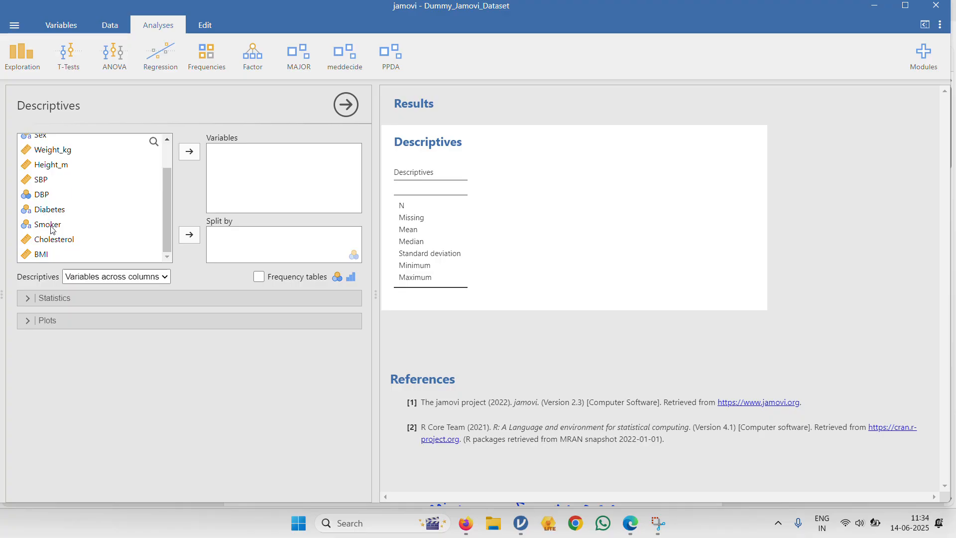
scroll(52, 228, "up", 3)
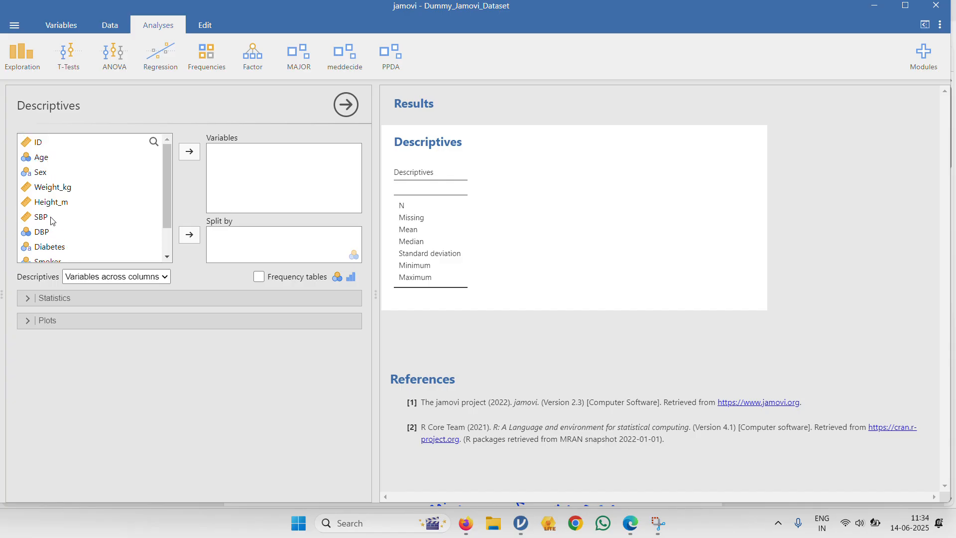
left_click(51, 173)
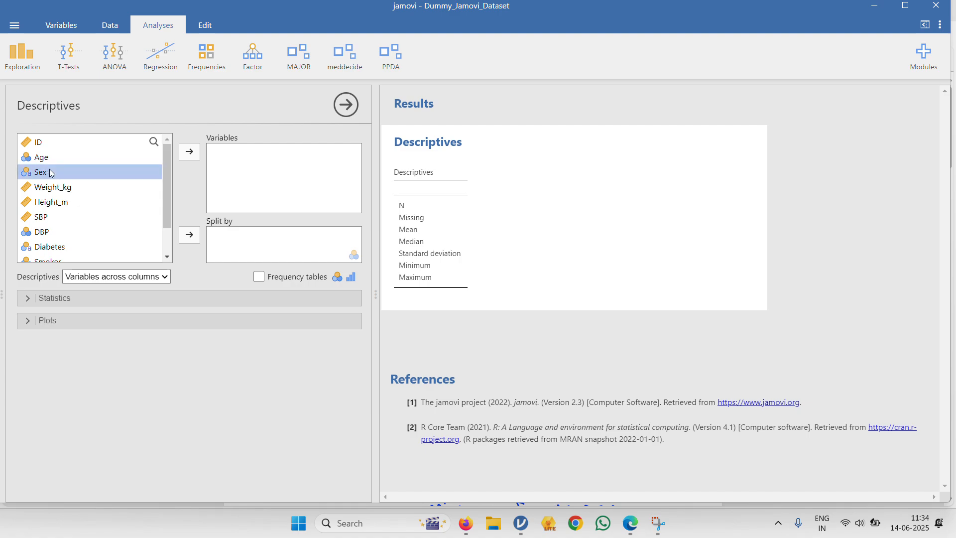
left_click(190, 152)
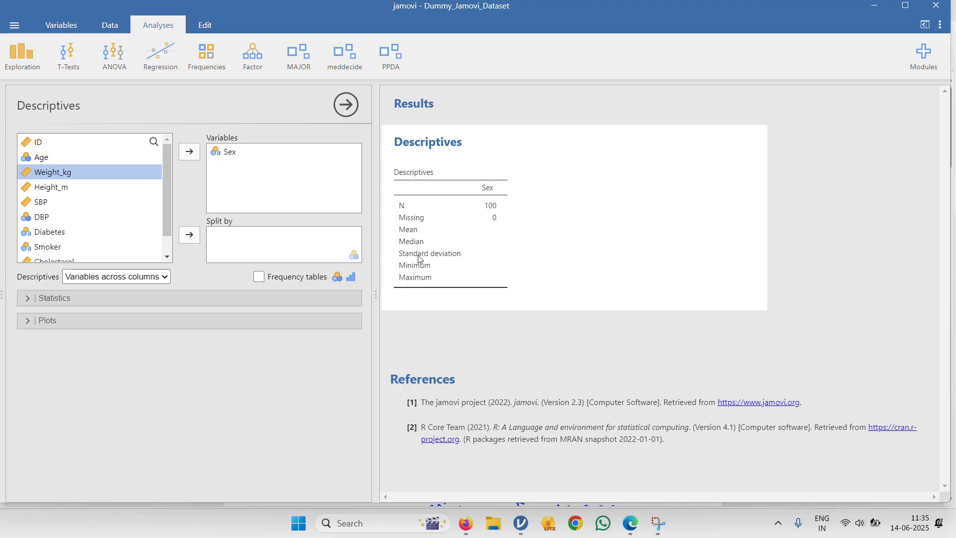
- Turn on frequency tables for Sex, examine the counts and percentages, and look at the table's copy options without copying
left_click(258, 277)
scroll(516, 323, "down", 1)
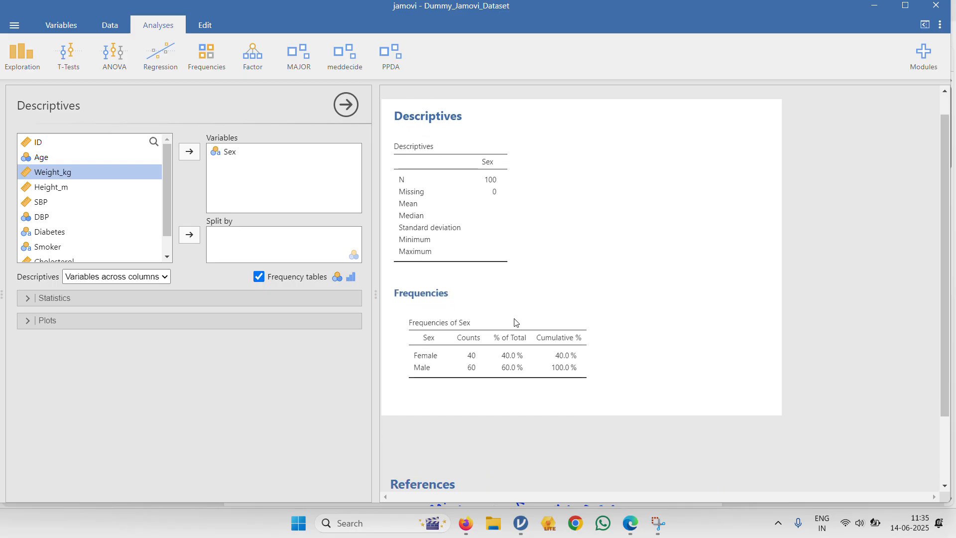
scroll(471, 351, "down", 1)
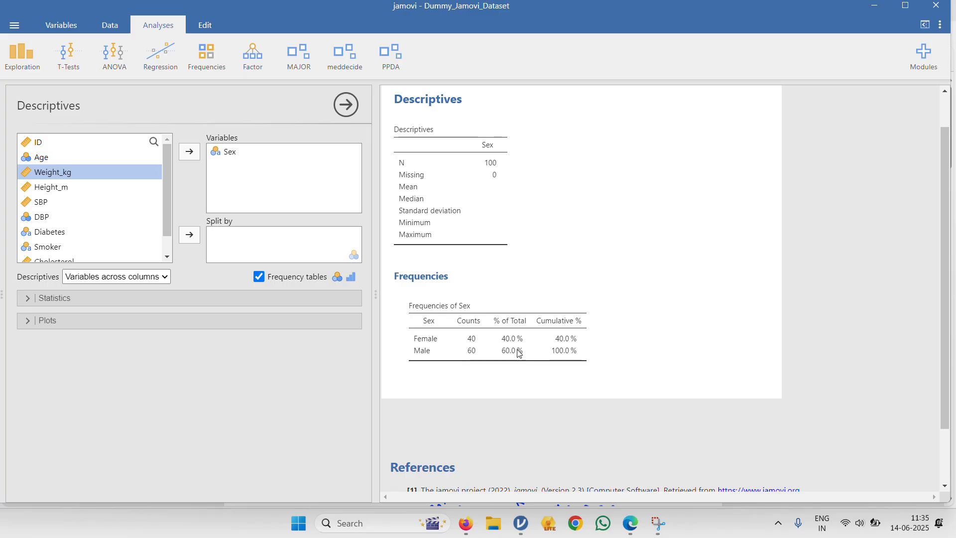
scroll(518, 353, "up", 1)
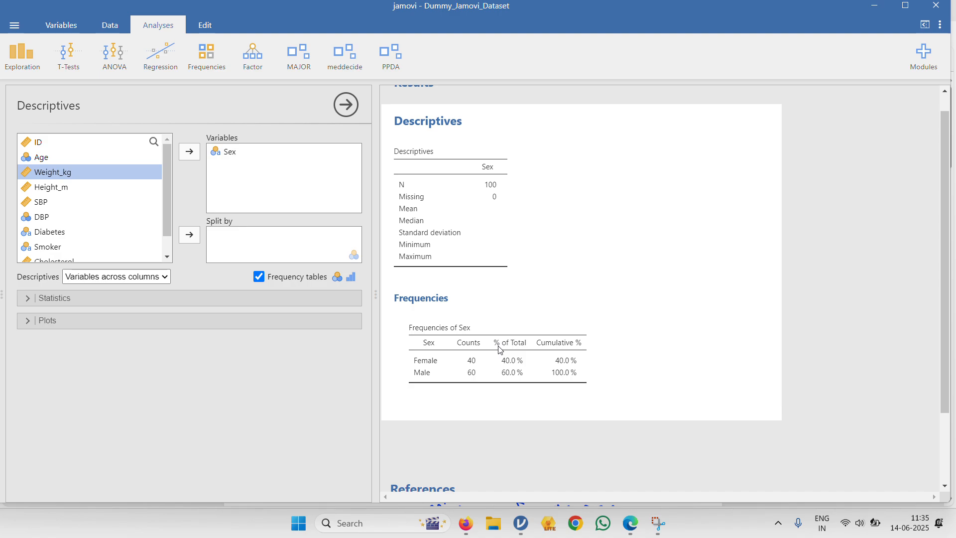
right_click(500, 349)
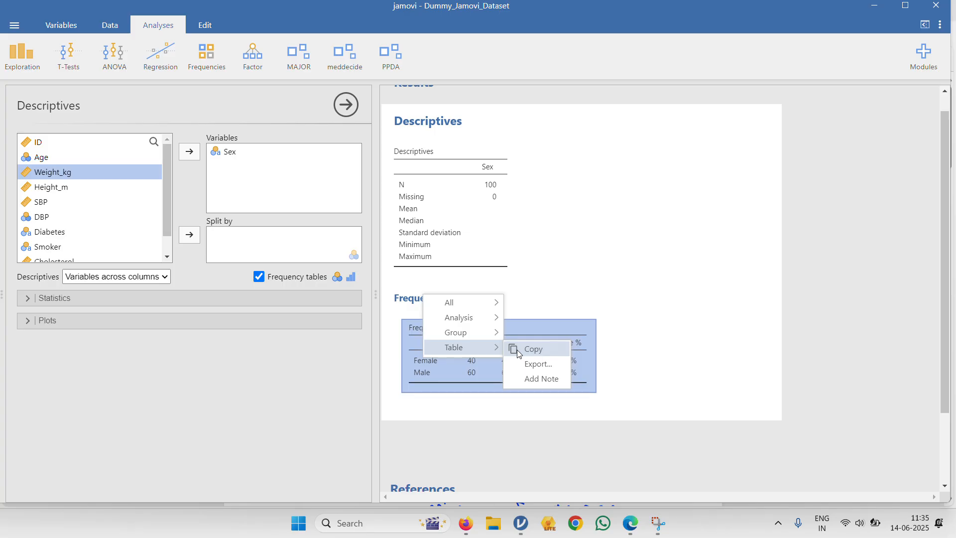
left_click(467, 413)
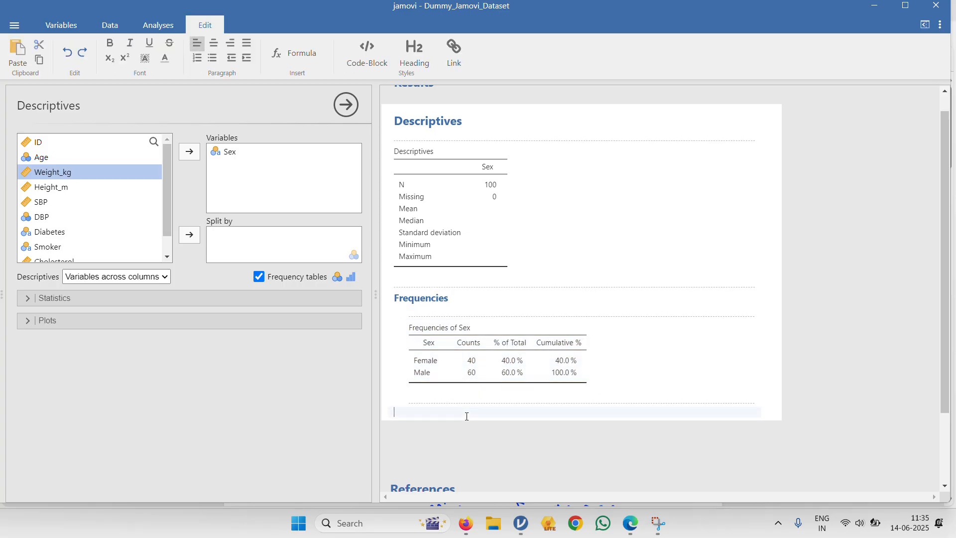
left_click(11, 26)
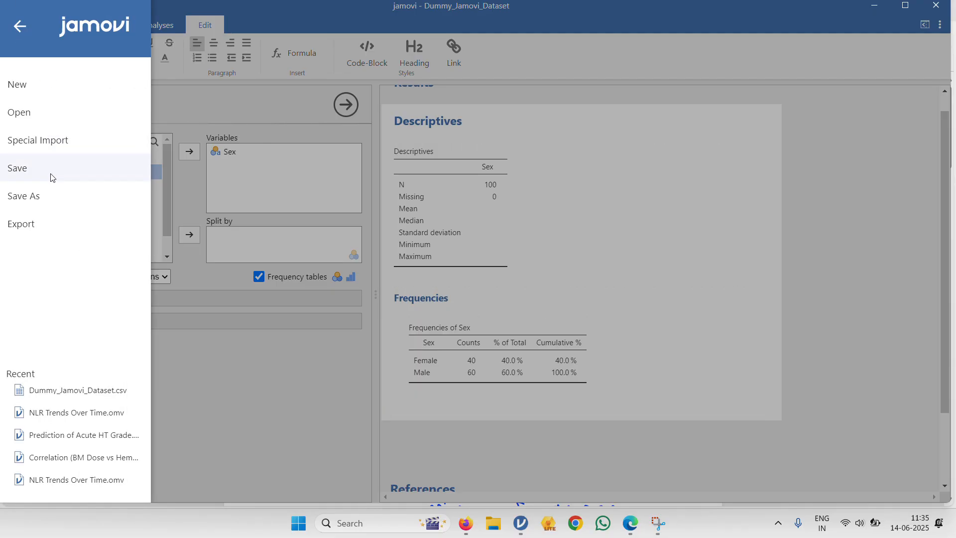
left_click(20, 25)
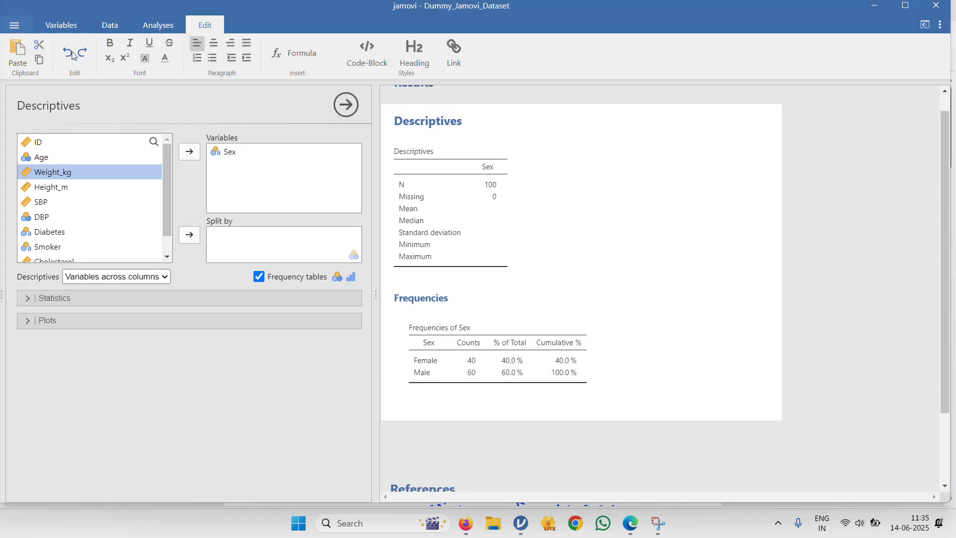
- Replace Sex with Diabetes in the analysed variables and examine its frequency table of counts and percentages
left_click(234, 152)
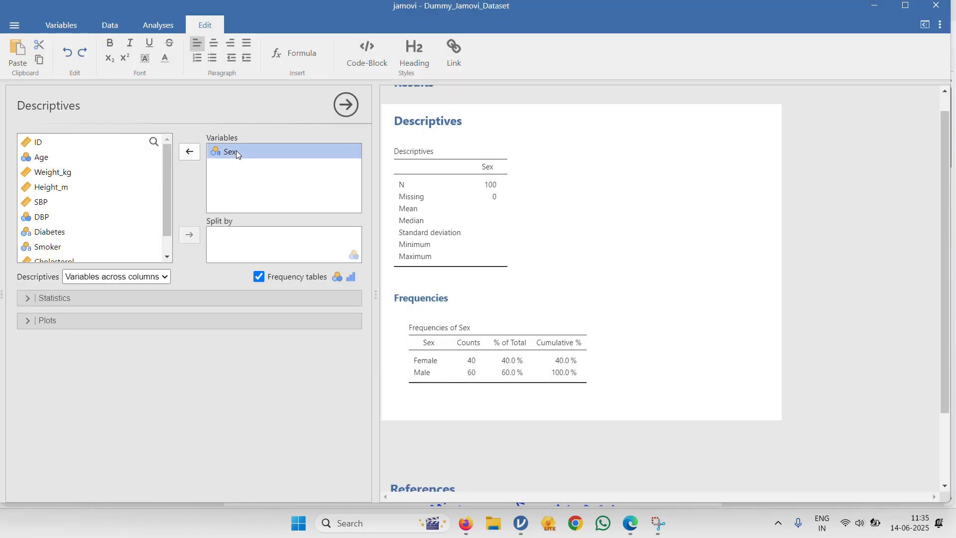
left_click(190, 152)
scroll(100, 212, "down", 1)
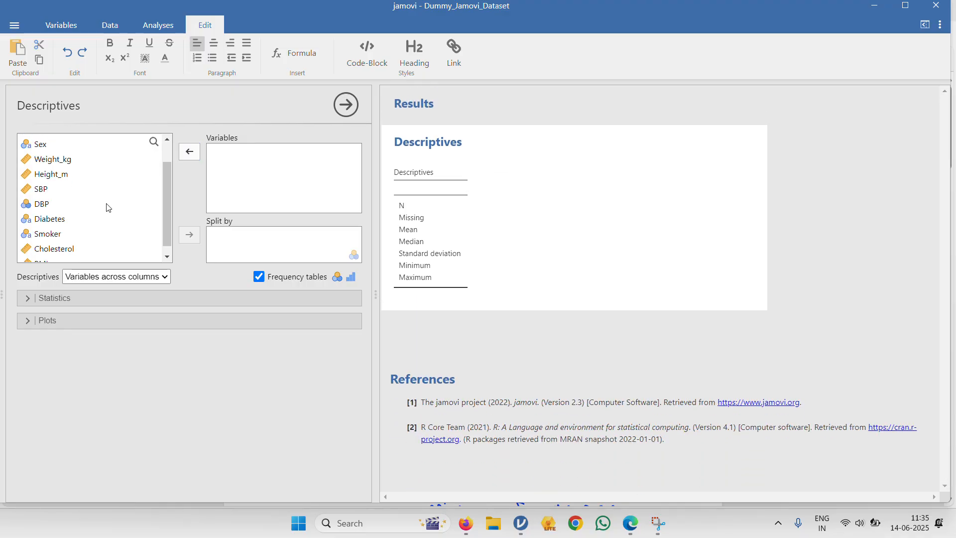
left_click(94, 217)
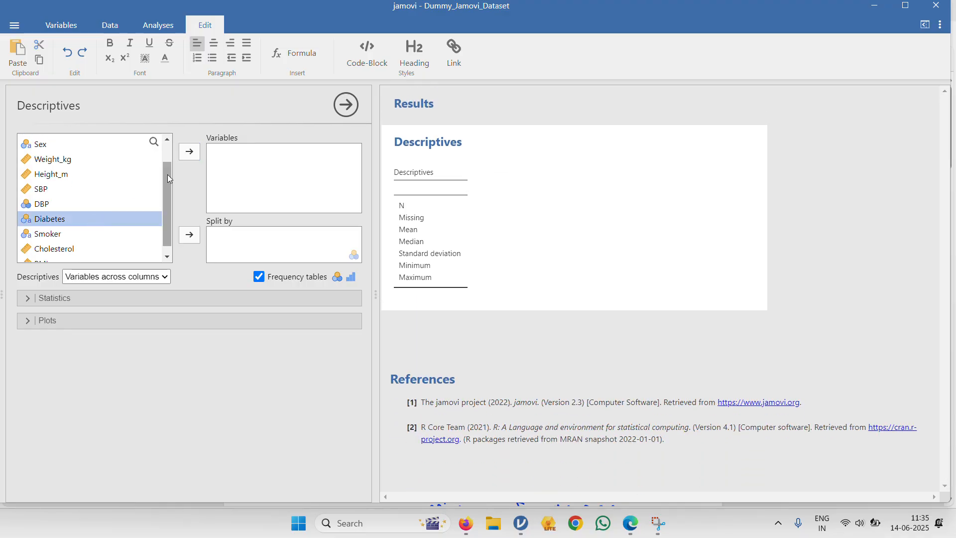
left_click(188, 158)
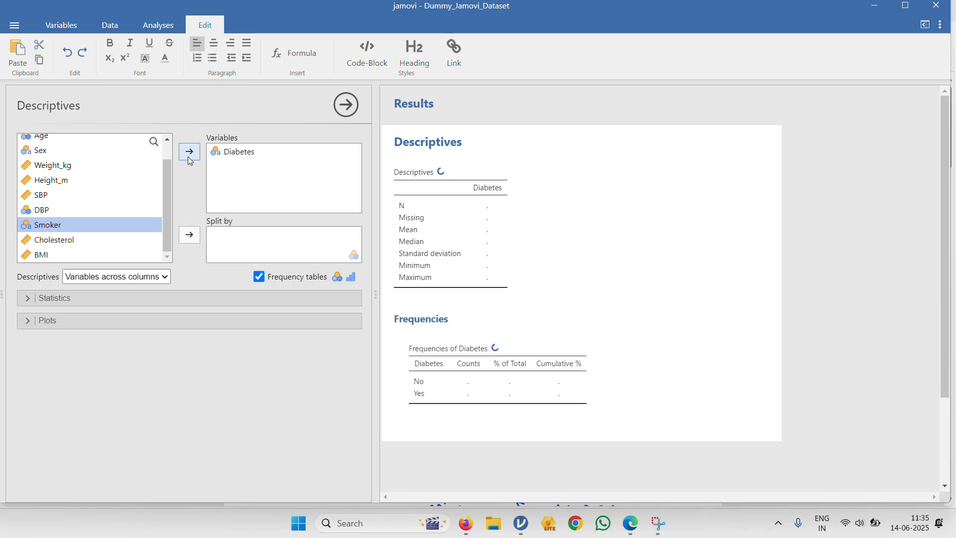
scroll(384, 254, "down", 1)
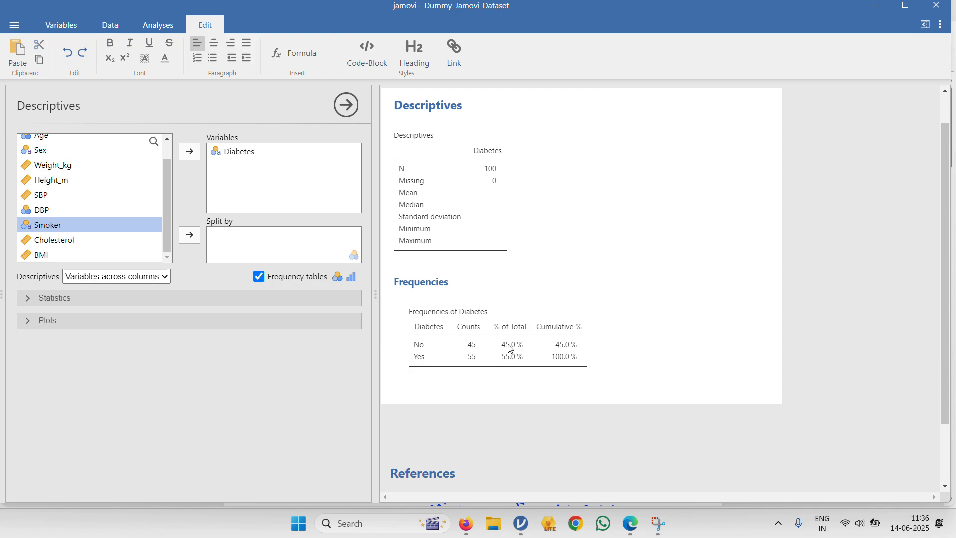
scroll(395, 267, "up", 1)
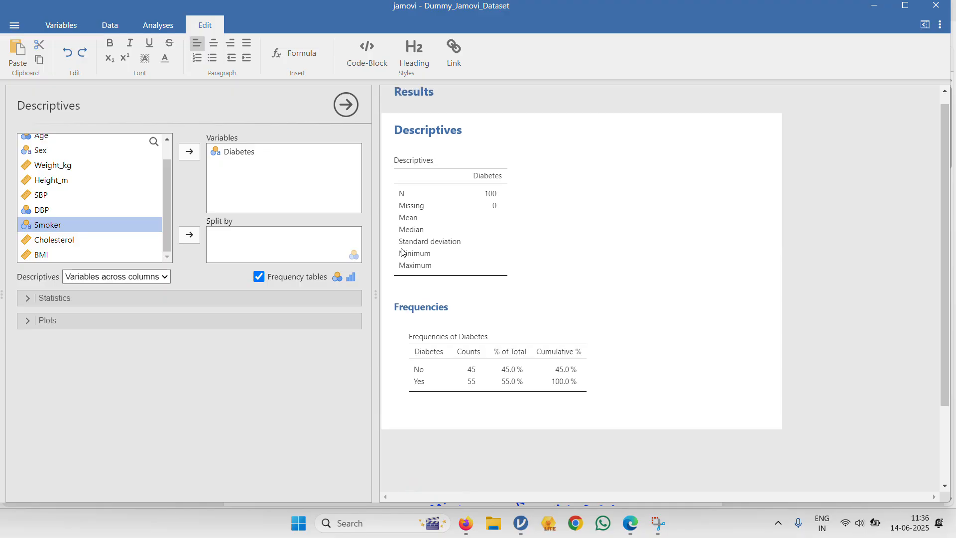
- Replace Diabetes with the continuous variable Weight_kg in the analysed variables and examine its descriptives
left_click(274, 153)
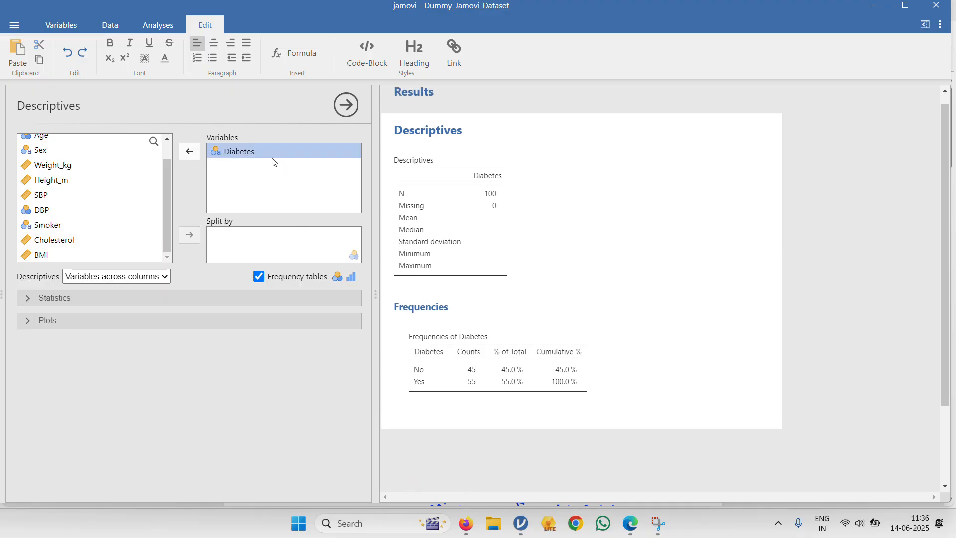
left_click(197, 156)
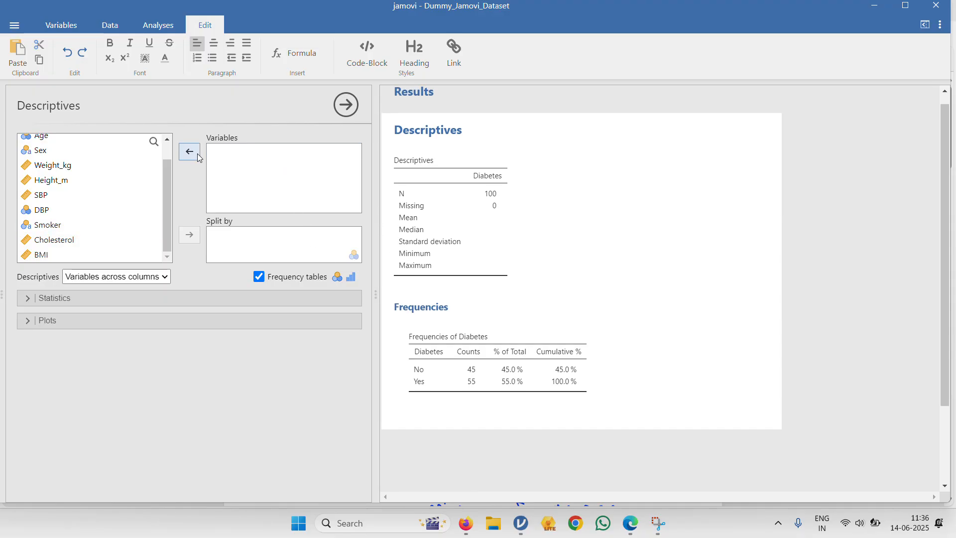
scroll(144, 184, "up", 2)
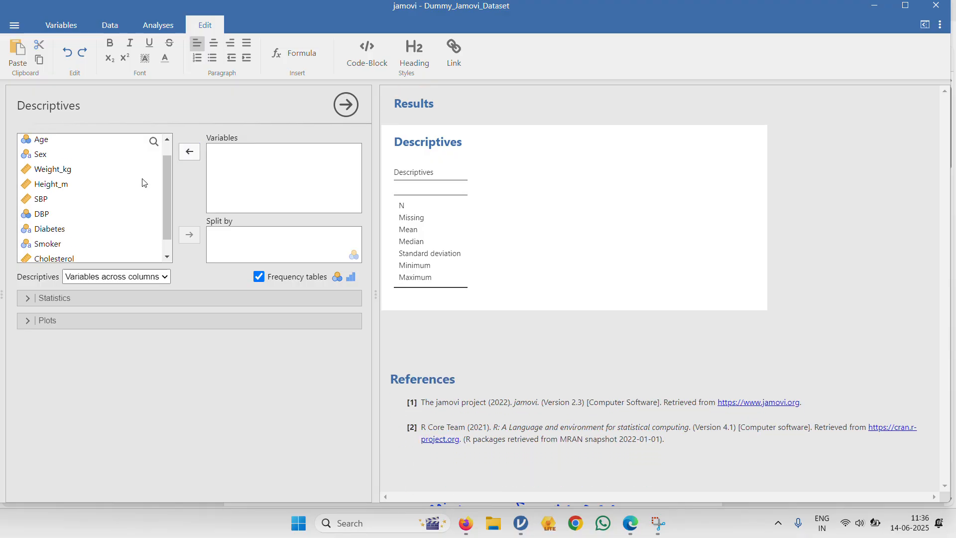
left_click(92, 188)
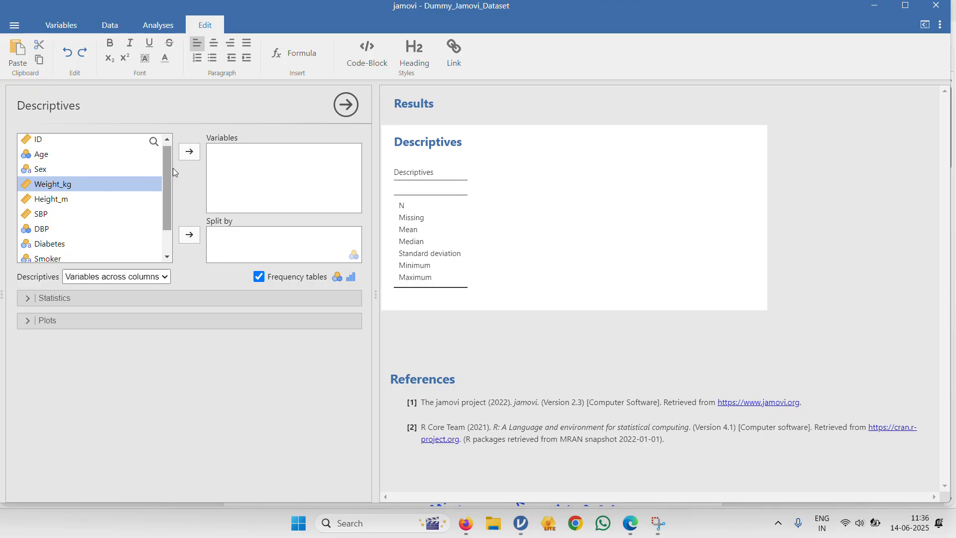
left_click(194, 155)
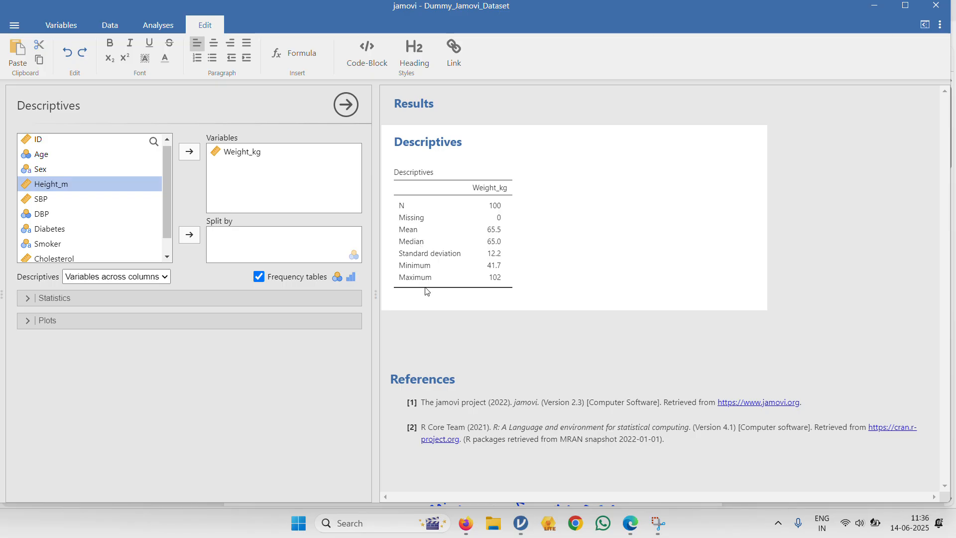
- Look over the available statistics, add a Q-Q plot for Weight_kg, and examine how its points follow the line
left_click(351, 305)
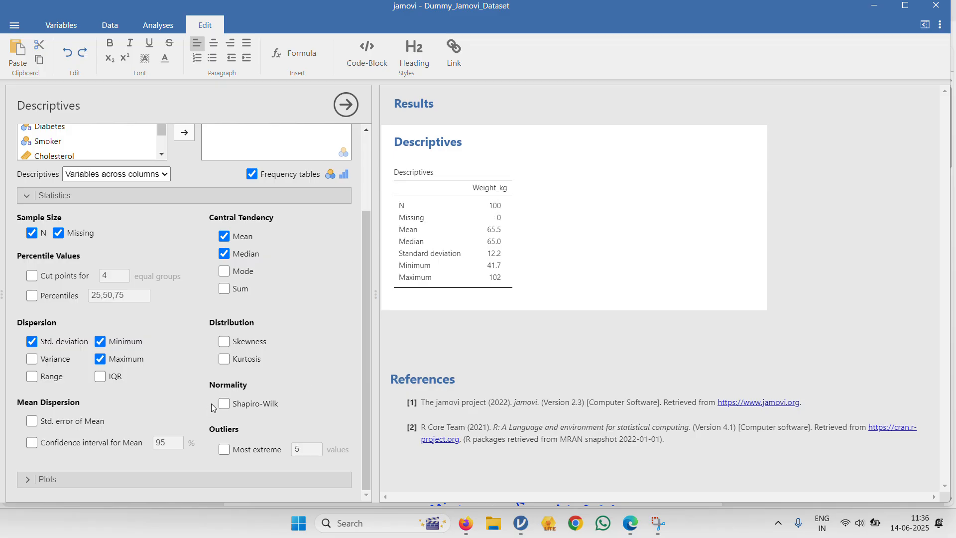
left_click(226, 479)
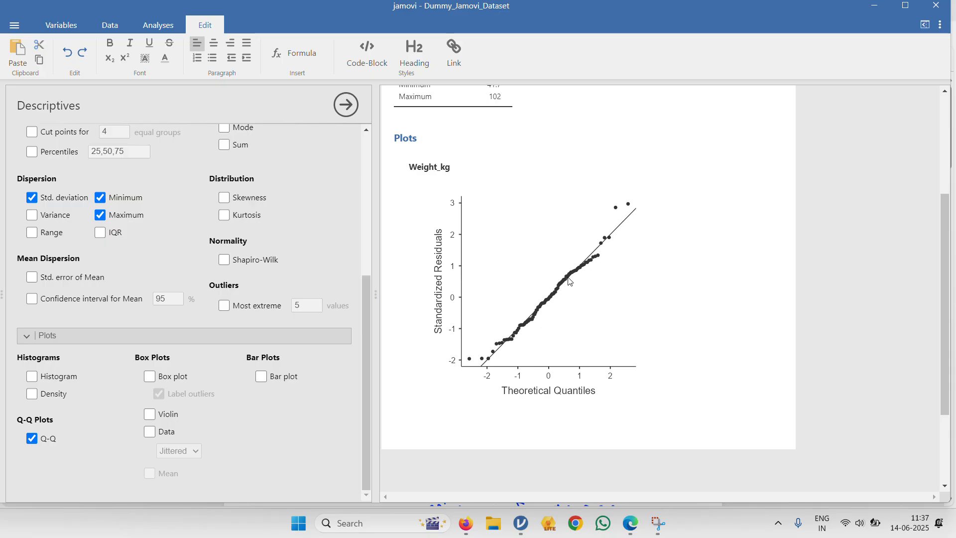
scroll(570, 282, "up", 3)
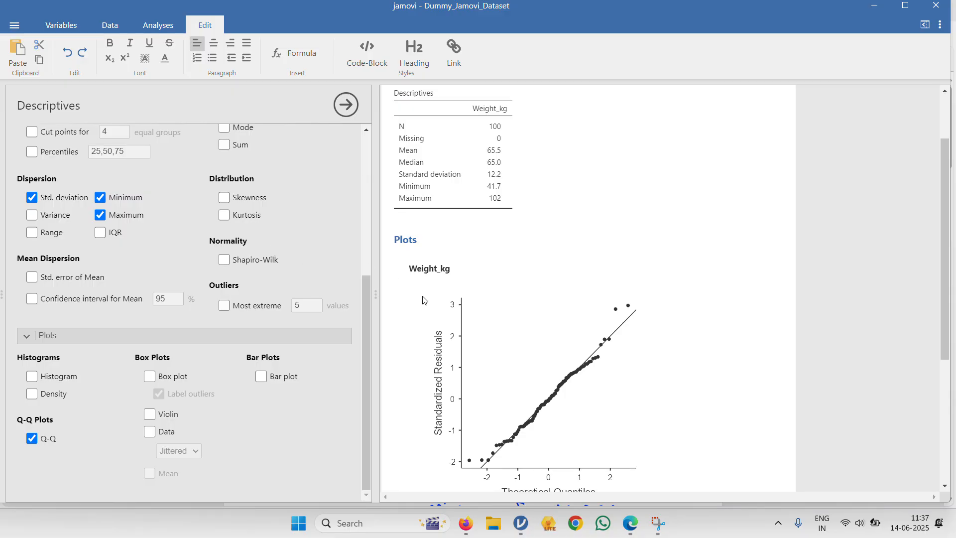
- Turn on the Shapiro-Wilk normality test for Weight_kg, examine its W and p values, and turn it off again
scroll(223, 395, "up", 2)
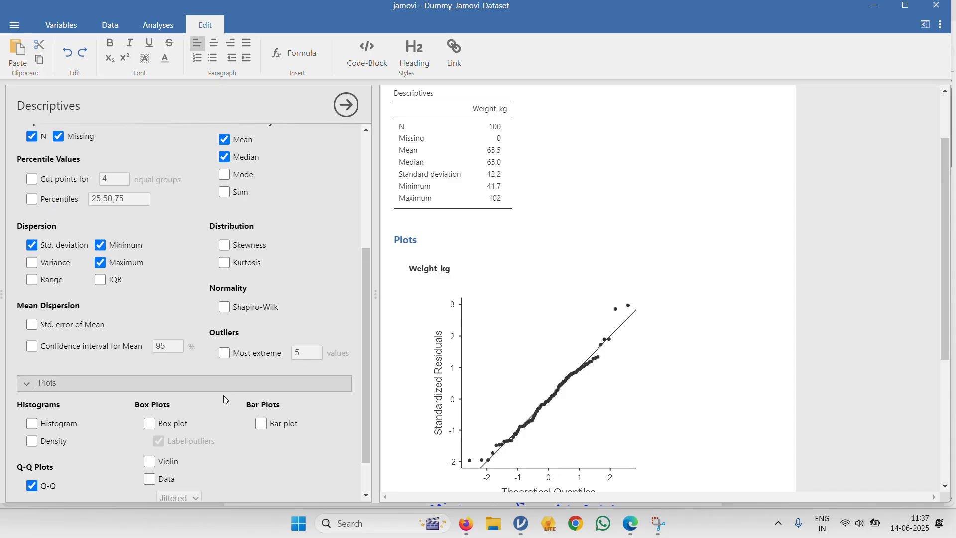
scroll(453, 297, "up", 1)
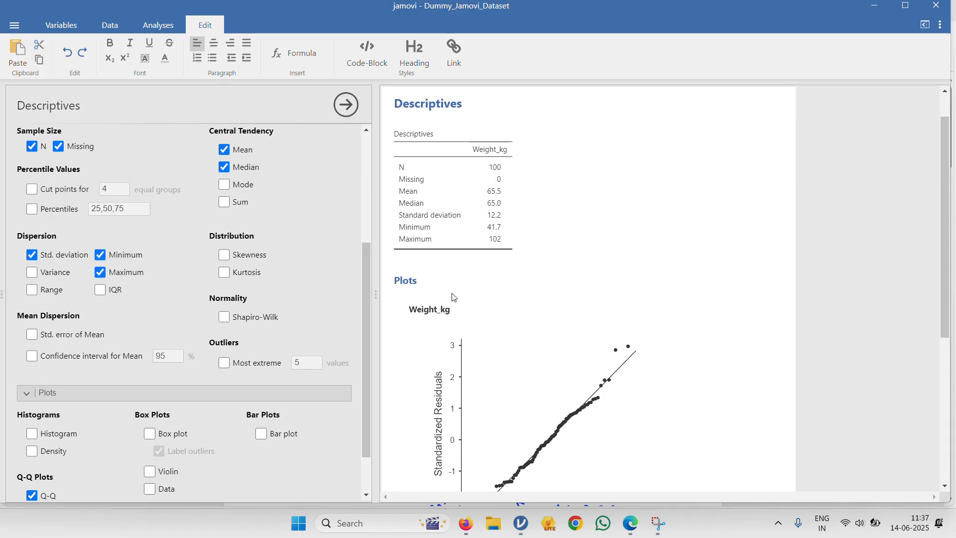
left_click(224, 317)
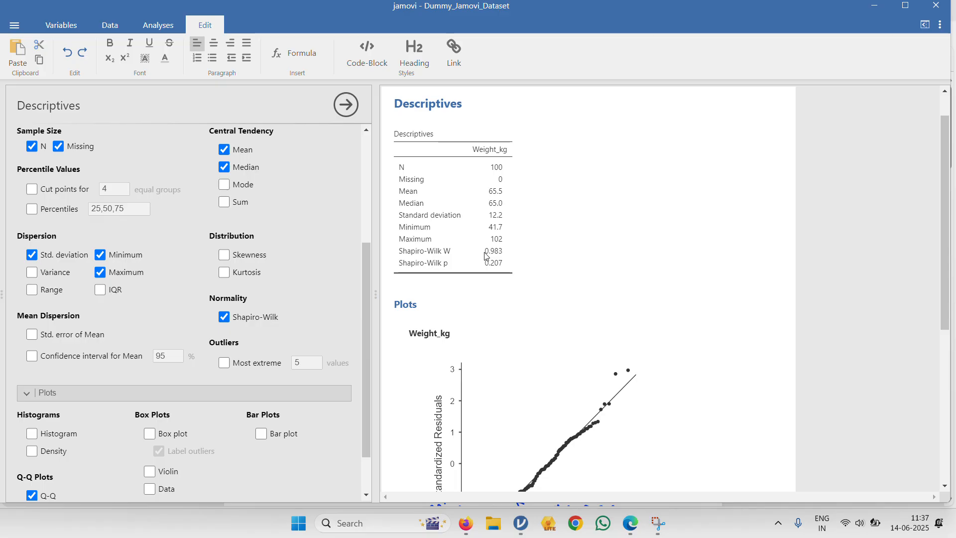
left_click(272, 317)
- Collapse the plot options and remove the median from the Weight_kg descriptives, keeping the mean and standard deviation
left_click(236, 401)
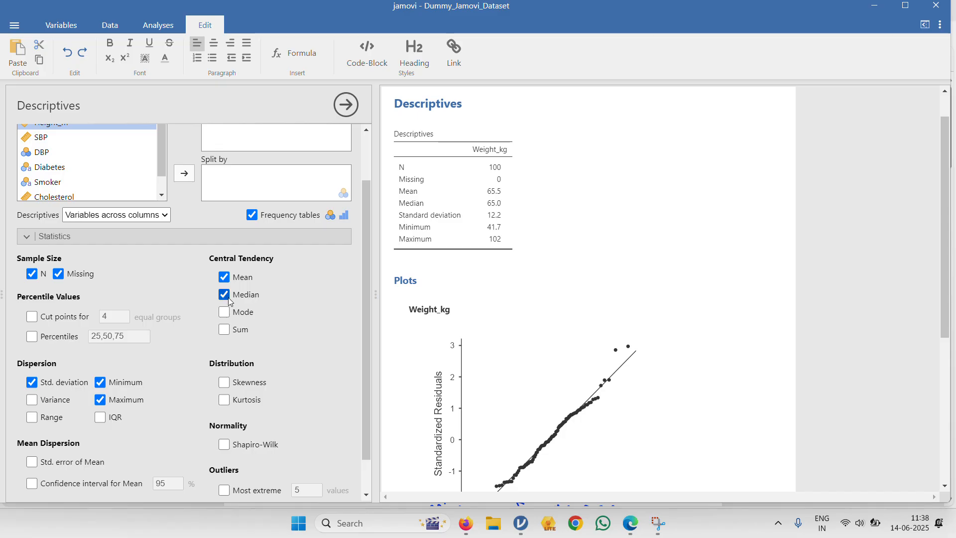
left_click(228, 300)
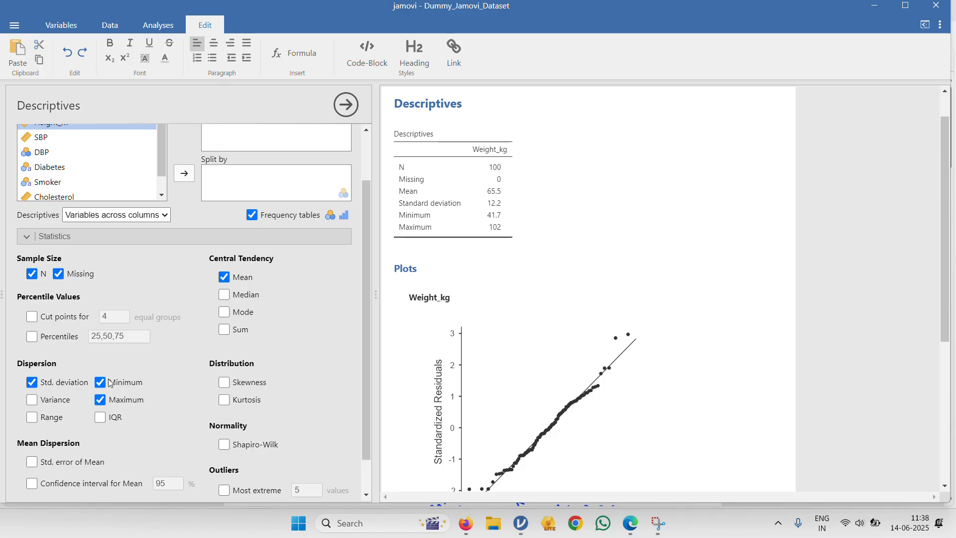
scroll(426, 248, "up", 1)
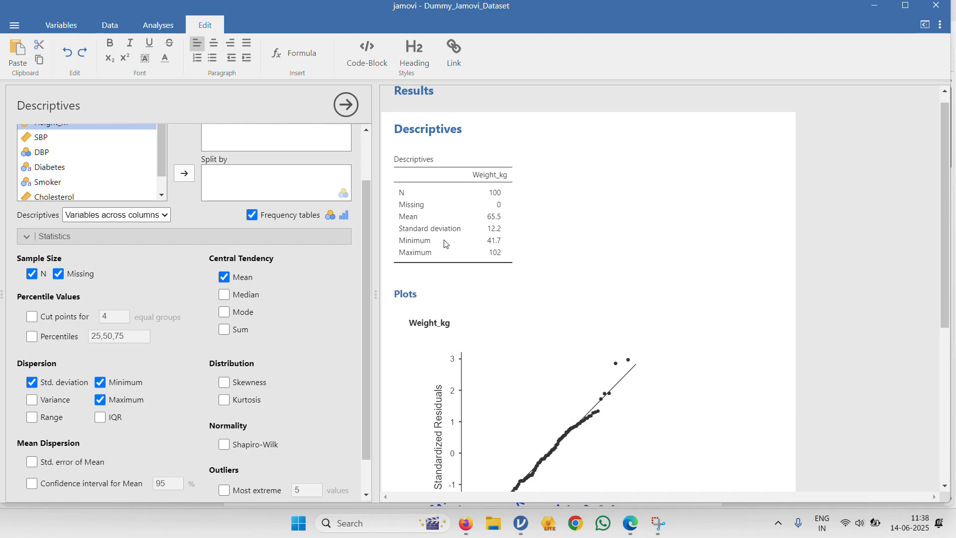
- Set the descriptives table layout to Variables across rows and examine the rearranged Weight_kg statistics
scroll(209, 278, "up", 1)
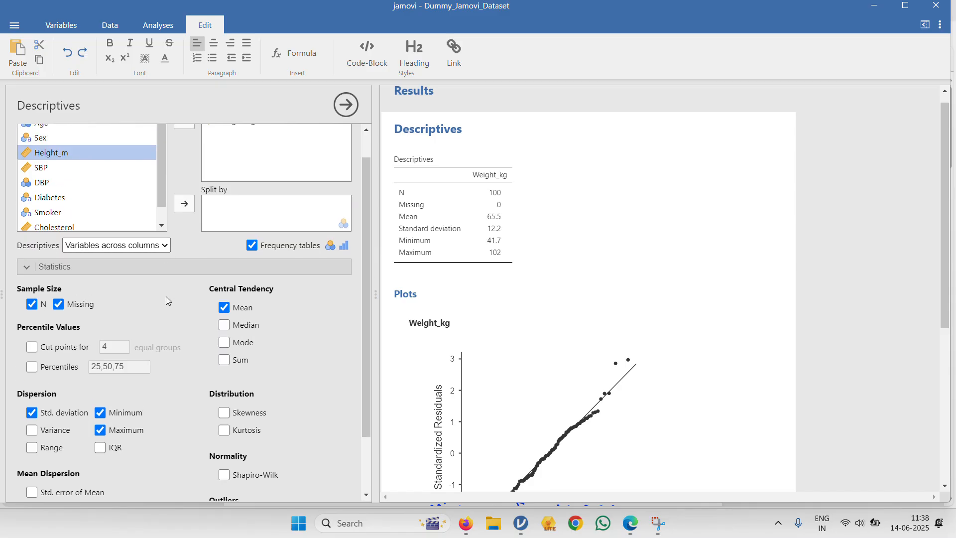
left_click(164, 247)
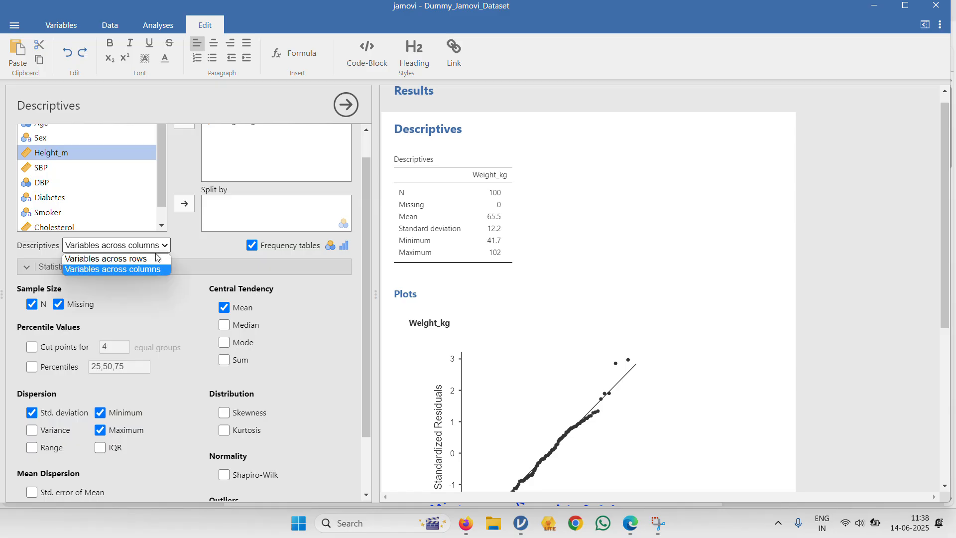
left_click(156, 259)
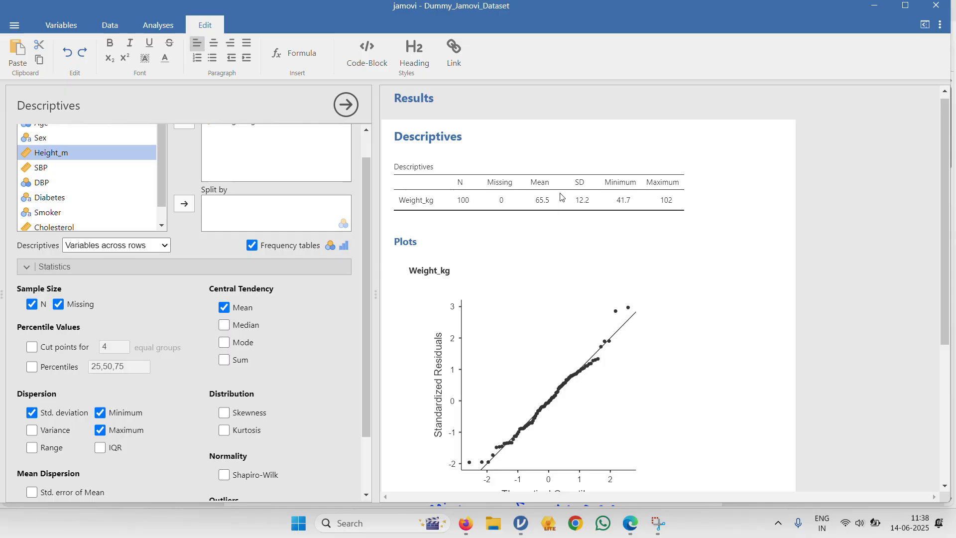
scroll(461, 244, "up", 1)
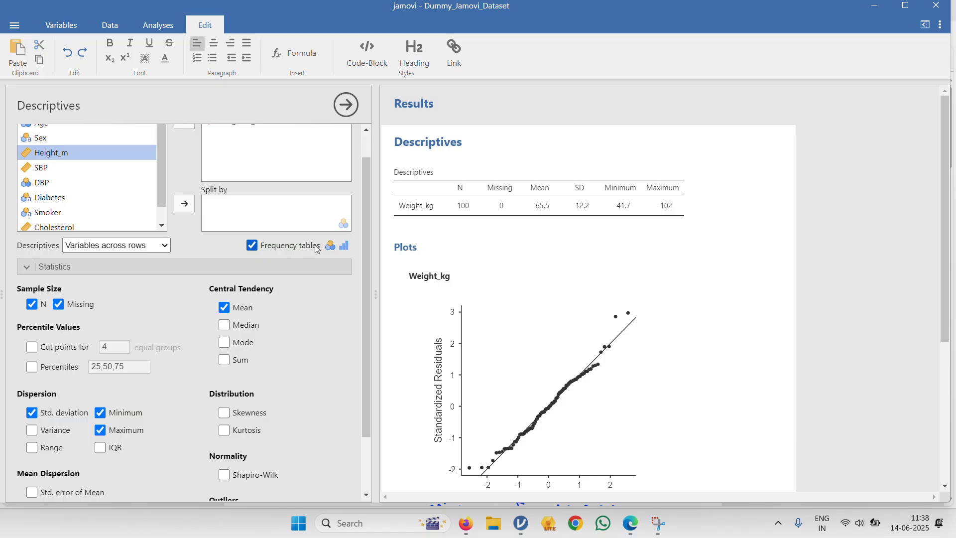
- Replace Weight_kg with Height_m in the analysed variables
scroll(317, 249, "up", 1)
left_click(259, 151)
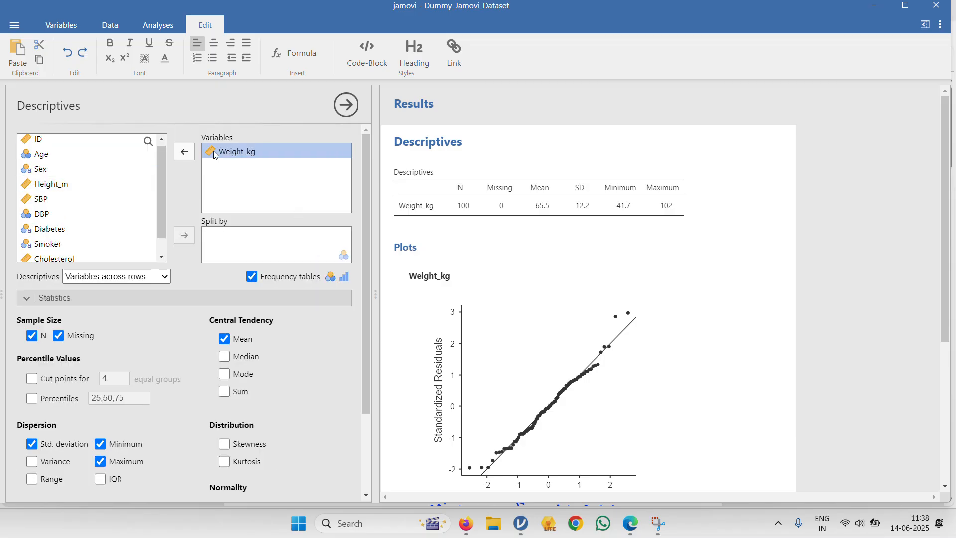
left_click(185, 153)
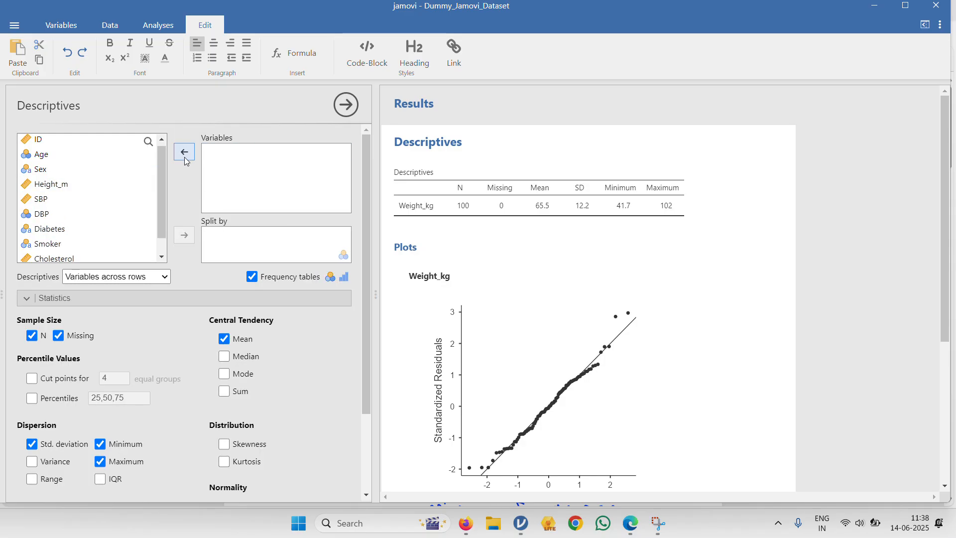
left_click(121, 202)
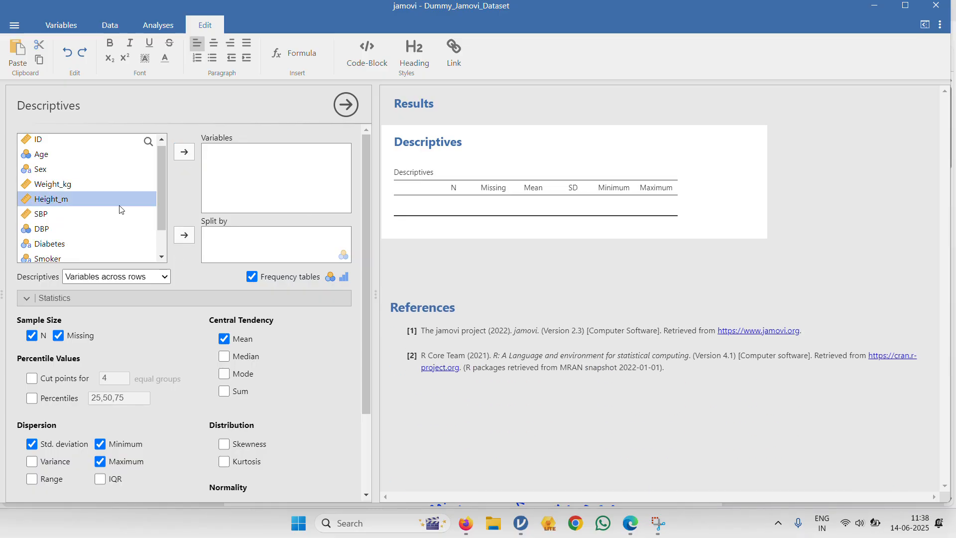
left_click(185, 153)
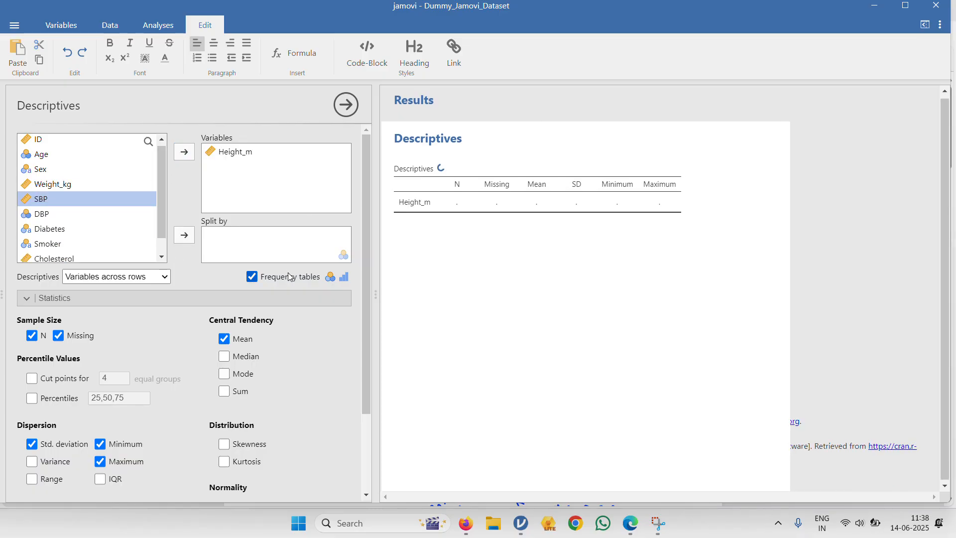
- Expand the plot options and examine the Q-Q plot and descriptives of Height_m
scroll(427, 350, "down", 1)
scroll(313, 410, "down", 3)
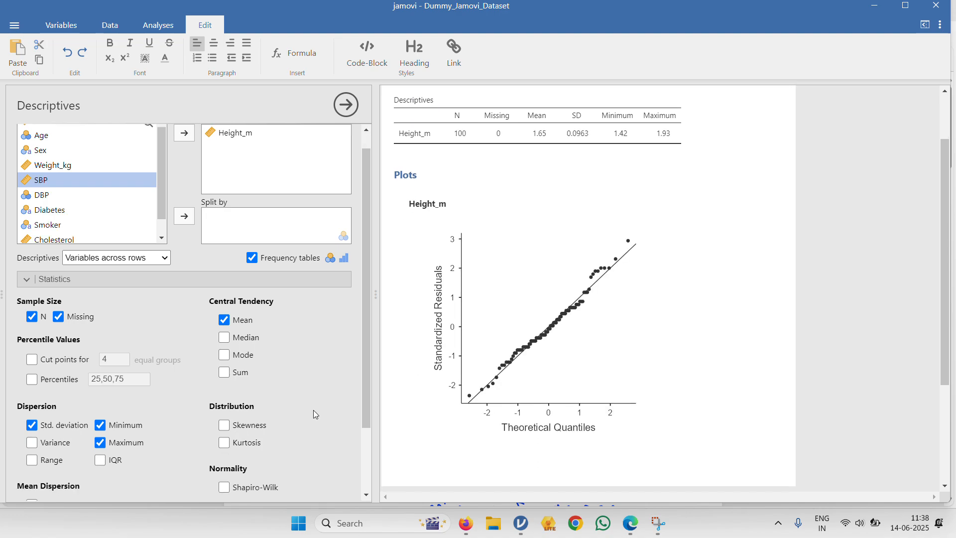
left_click(230, 480)
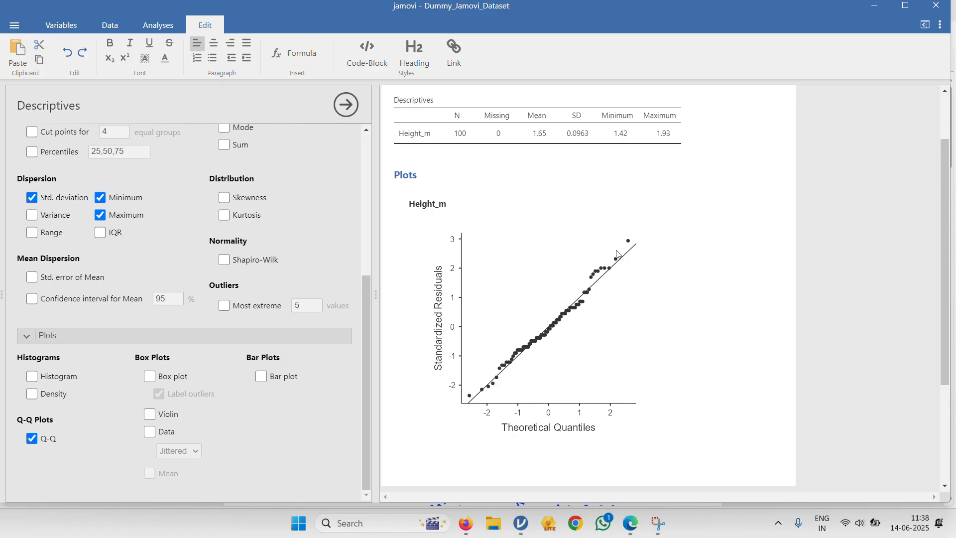
scroll(530, 339, "up", 3)
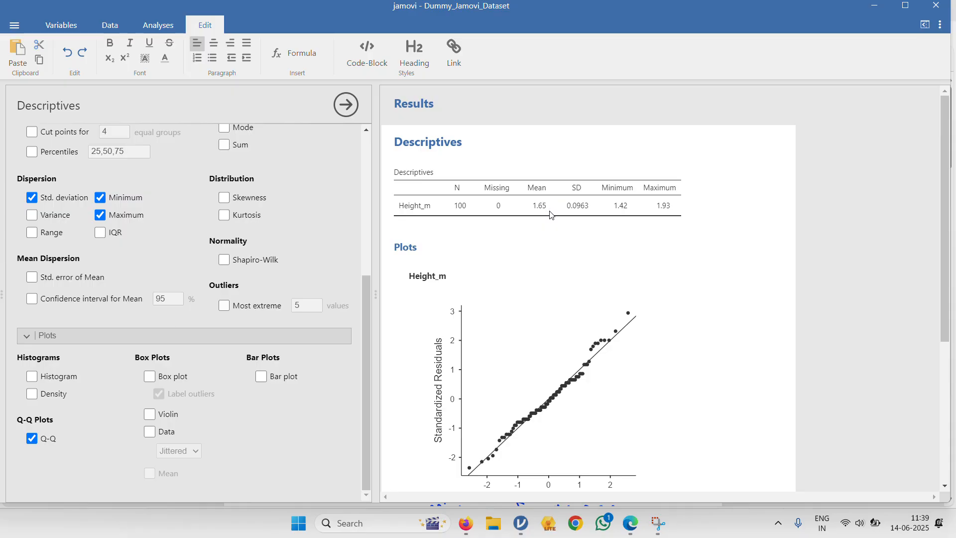
- Replace Height_m with Weight_kg in the analysed variables
scroll(316, 221, "up", 5)
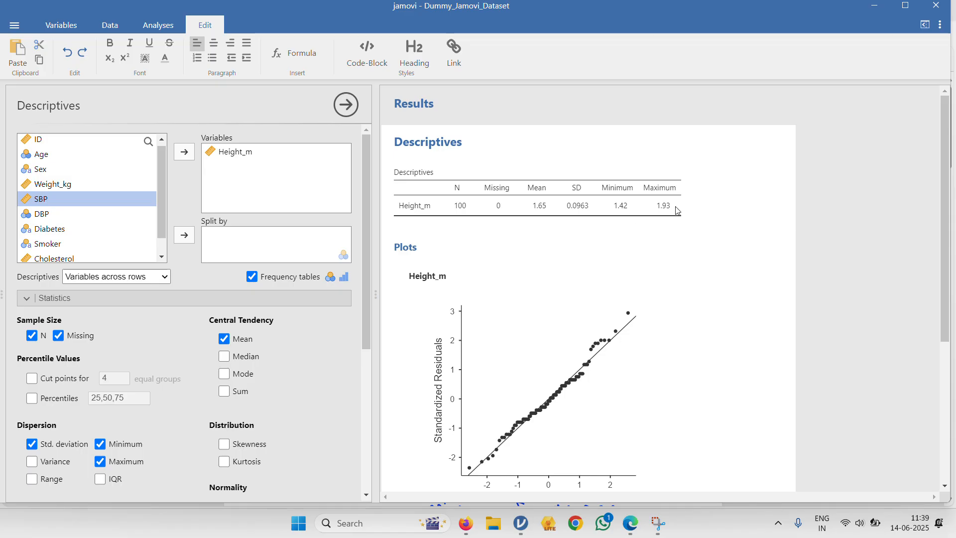
left_click(239, 152)
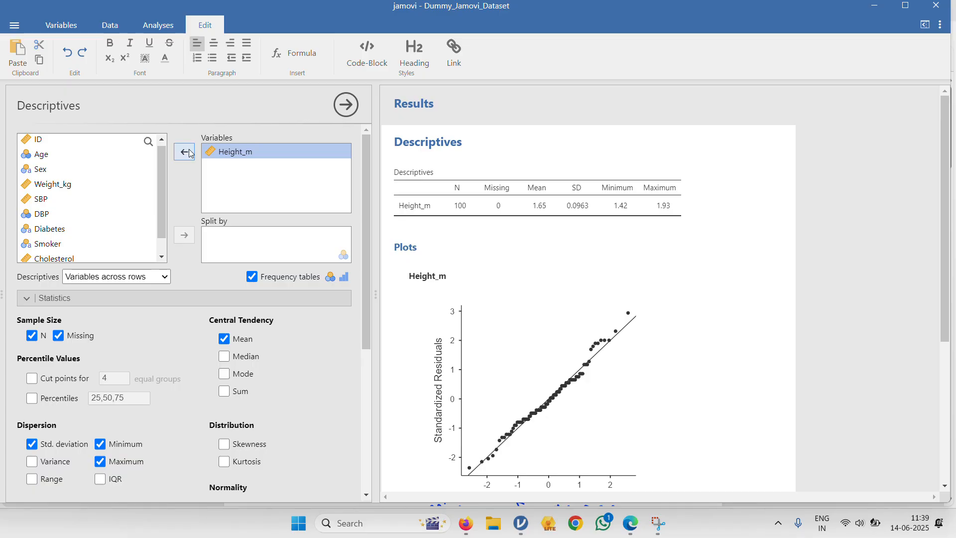
left_click(184, 152)
scroll(124, 189, "down", 4)
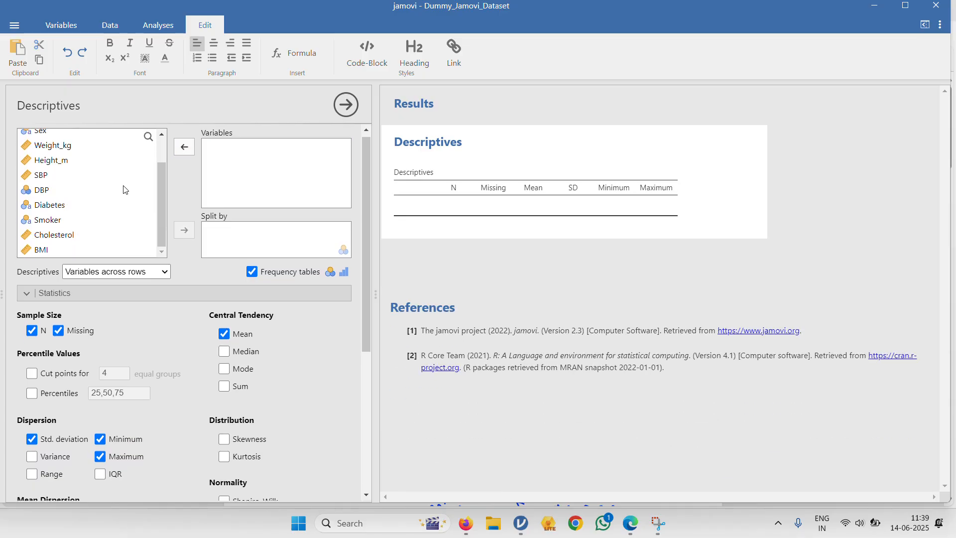
scroll(104, 227, "up", 5)
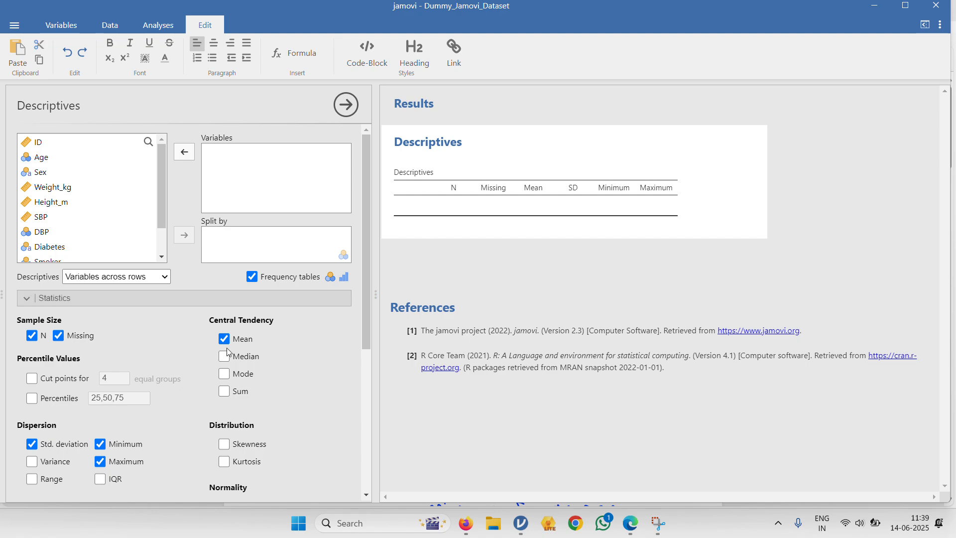
scroll(226, 348, "down", 1)
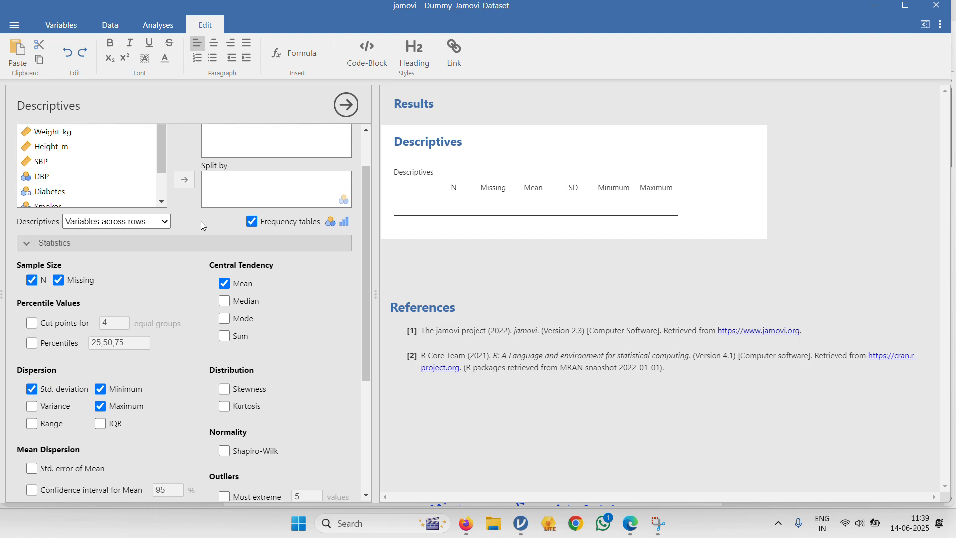
scroll(201, 221, "up", 1)
left_click(101, 187)
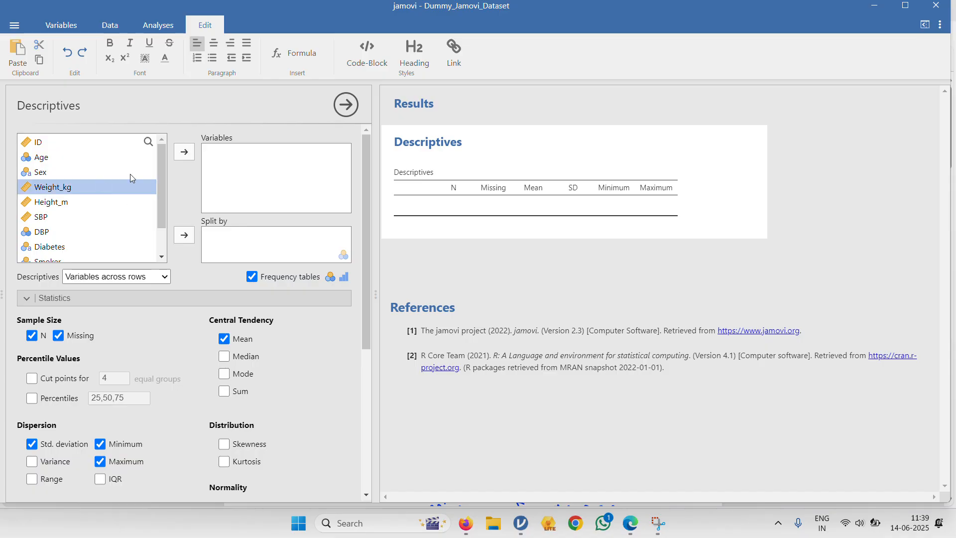
left_click(181, 158)
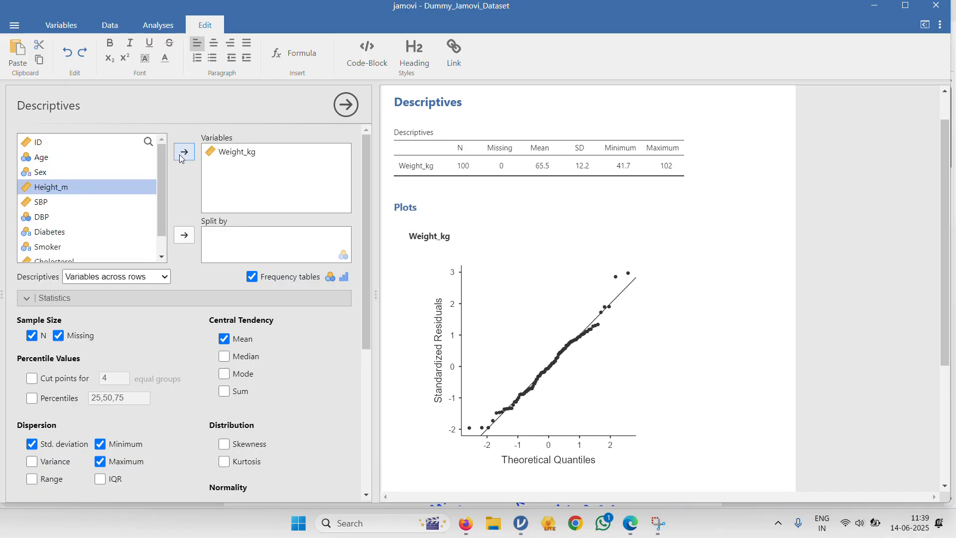
- Switch the Weight_kg summary statistics from mean and standard deviation to median and IQR
scroll(222, 273, "down", 1)
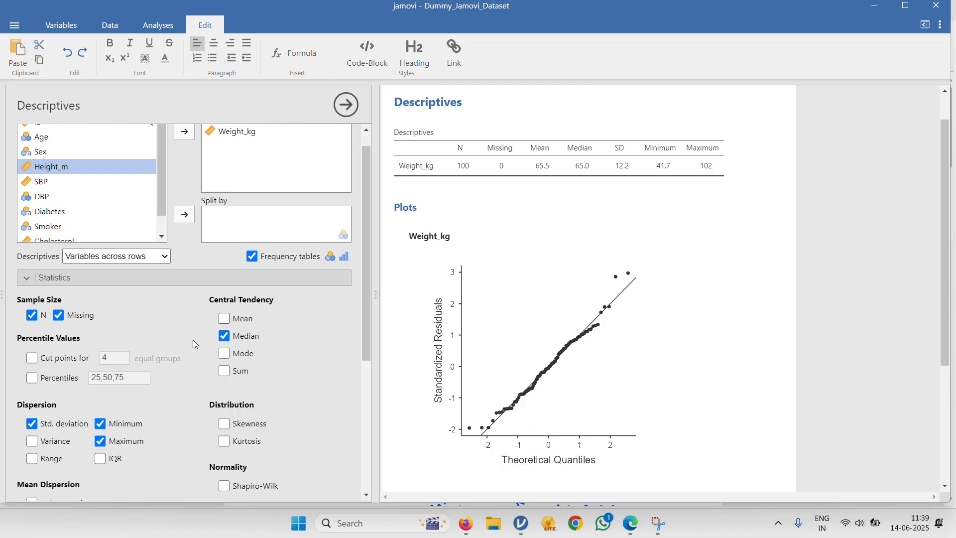
left_click(65, 424)
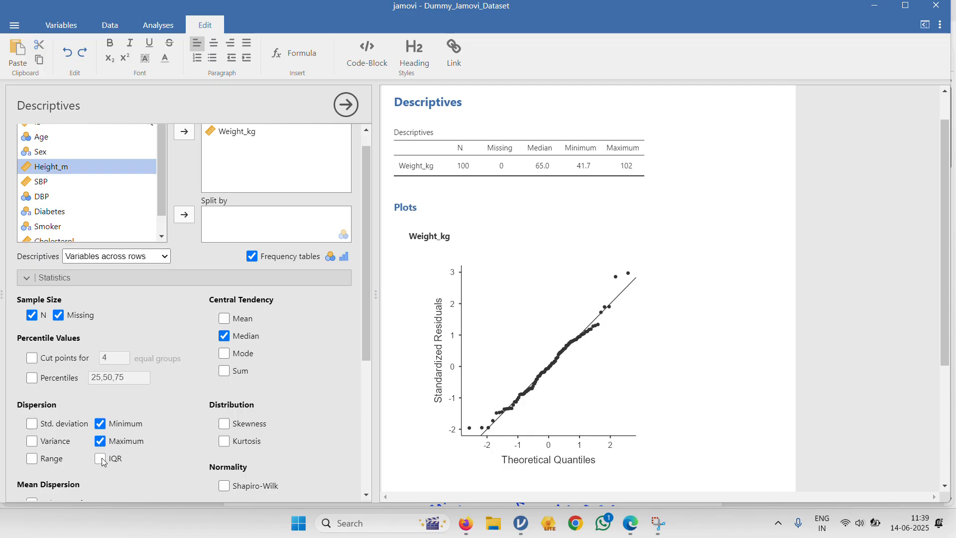
left_click(101, 460)
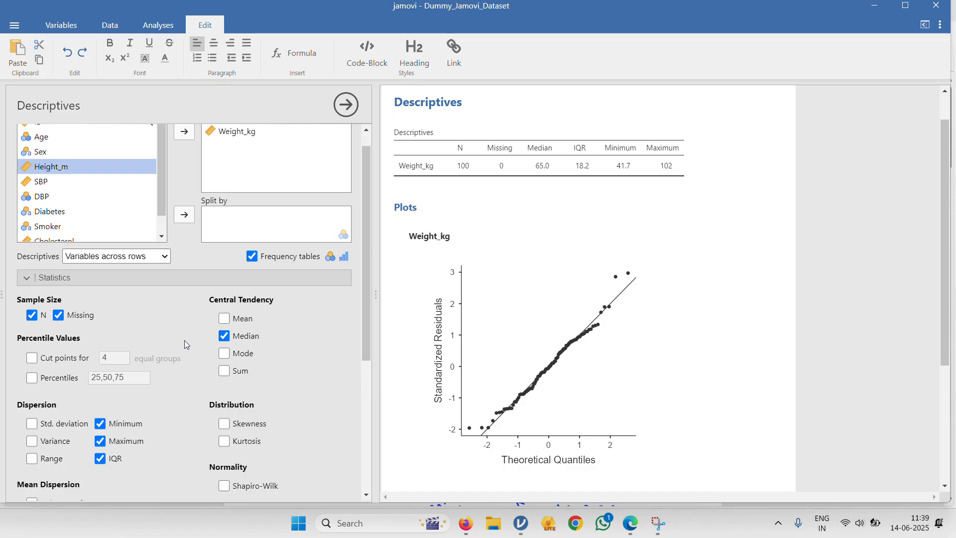
- Add the 25, 50 and 75 percentiles to the Weight_kg descriptives, review them and remove them again
left_click(32, 381)
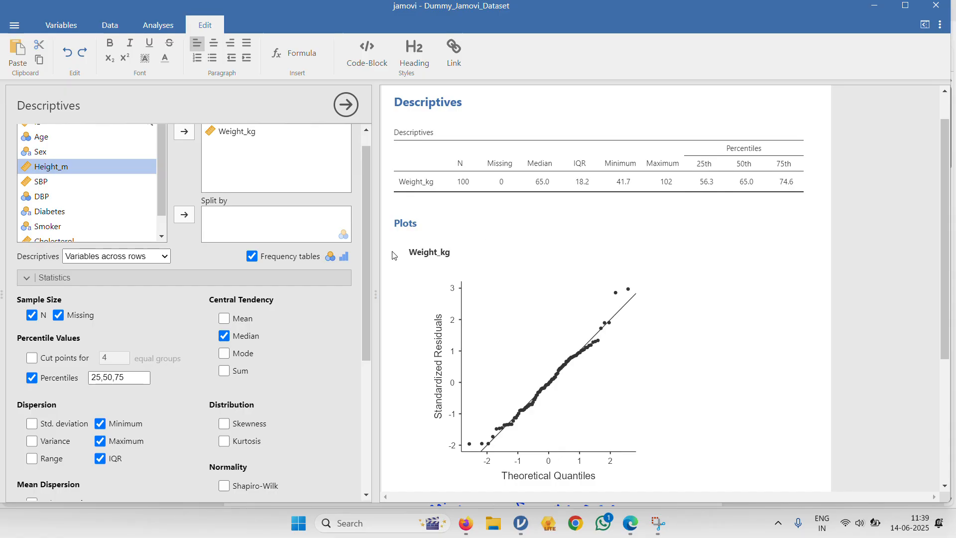
left_click(67, 383)
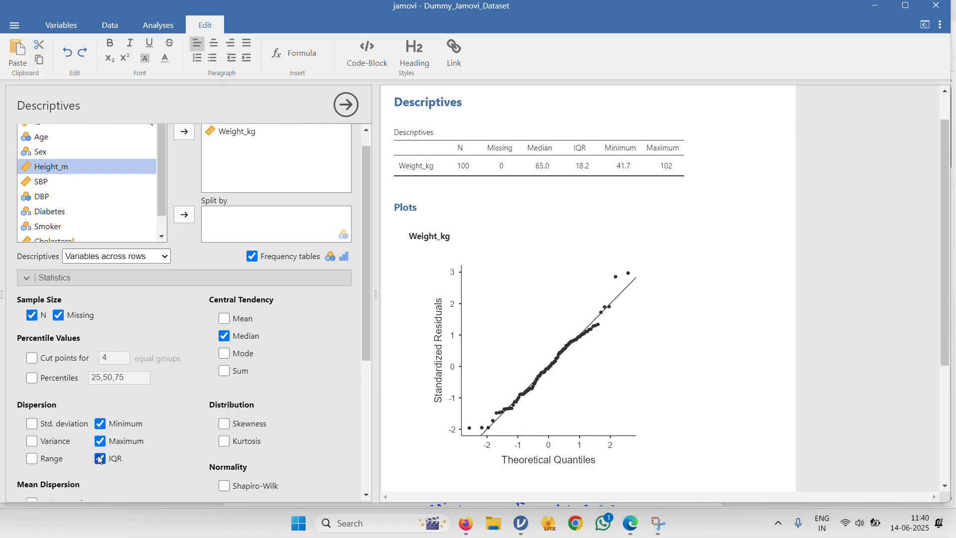
- Collapse the statistics options and remove Weight_kg from the analysed variables
left_click(324, 283)
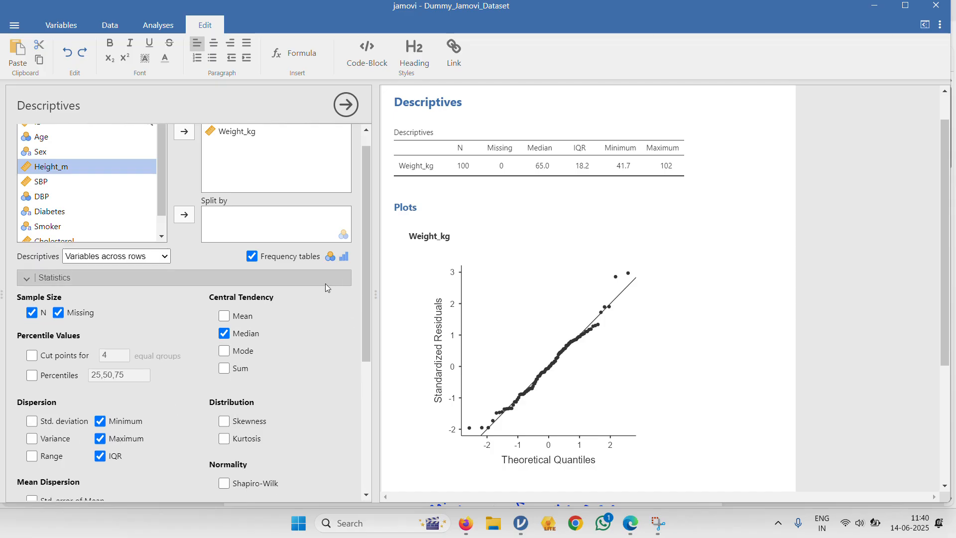
left_click(281, 152)
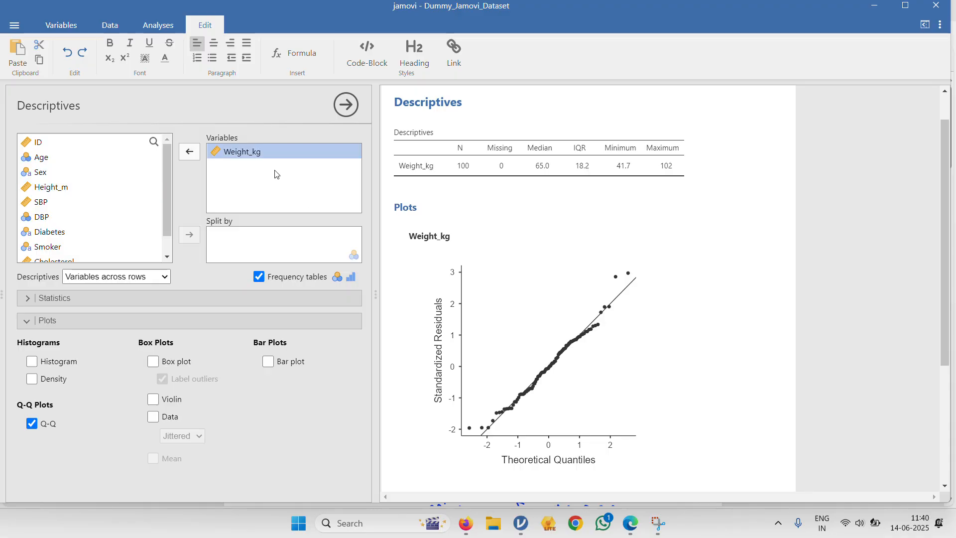
left_click(189, 152)
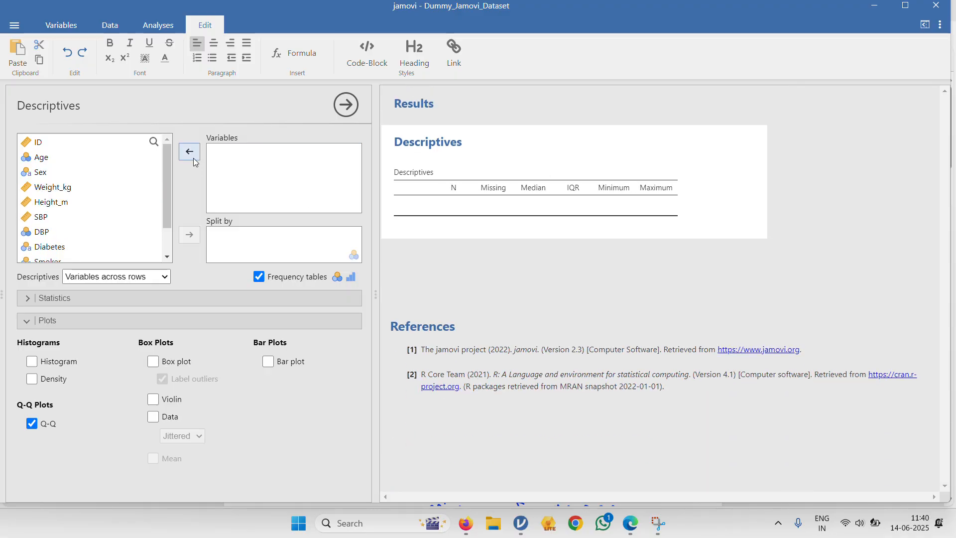